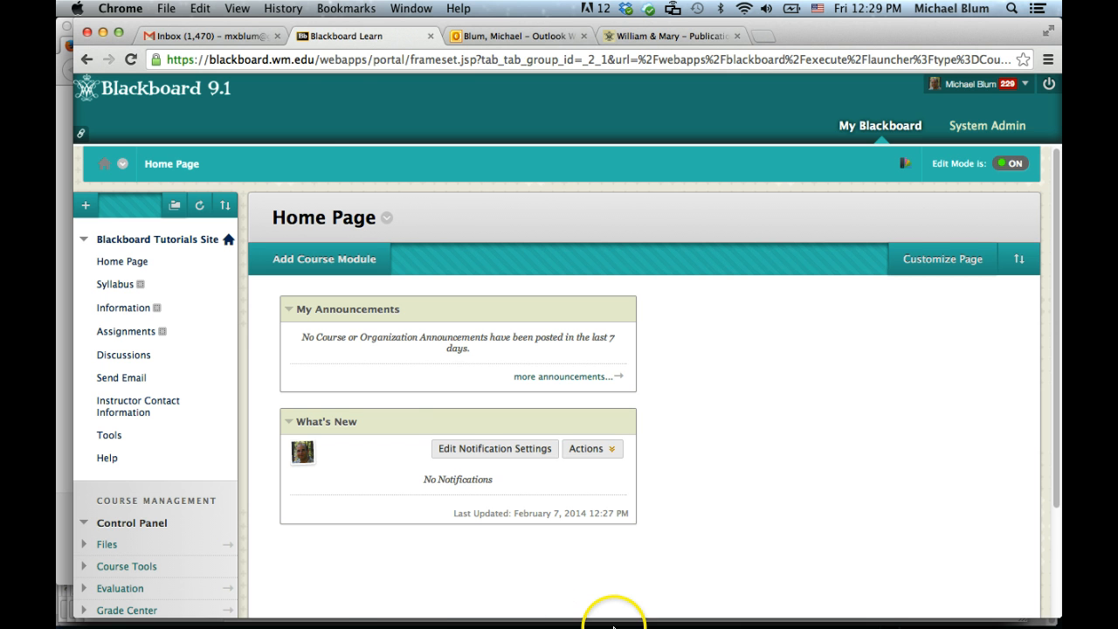
# - Select all four lines of the mailing address in Word's Document2
pyautogui.moveTo(624, 609)
pyautogui.click(655, 599)
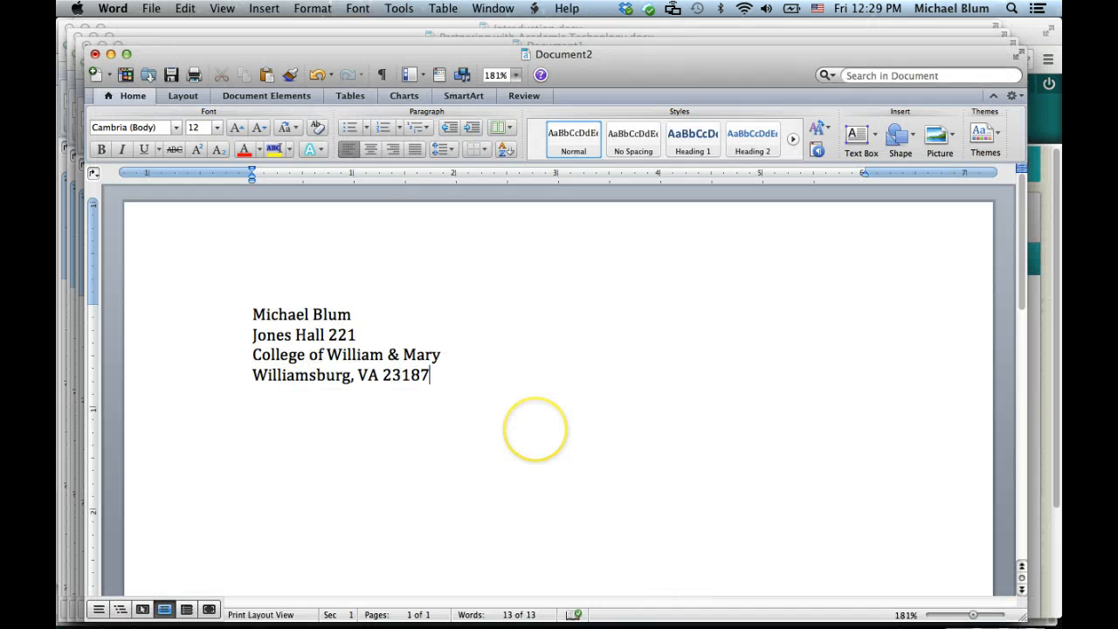
pyautogui.click(249, 311)
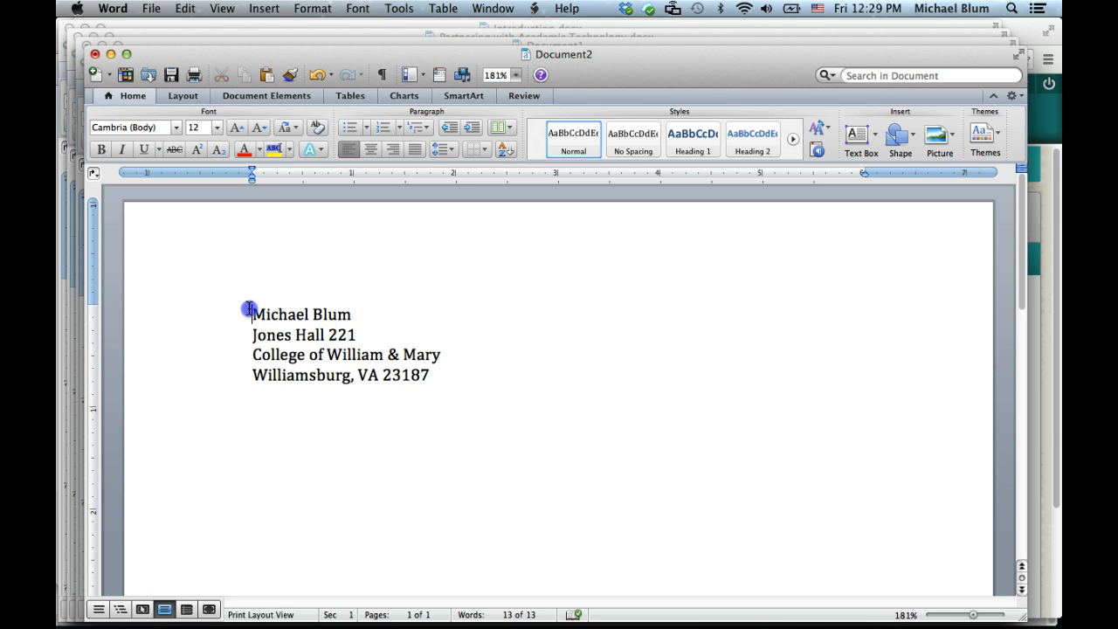
pyautogui.moveTo(249, 311); pyautogui.dragTo(448, 392)
pyautogui.press('super+c')
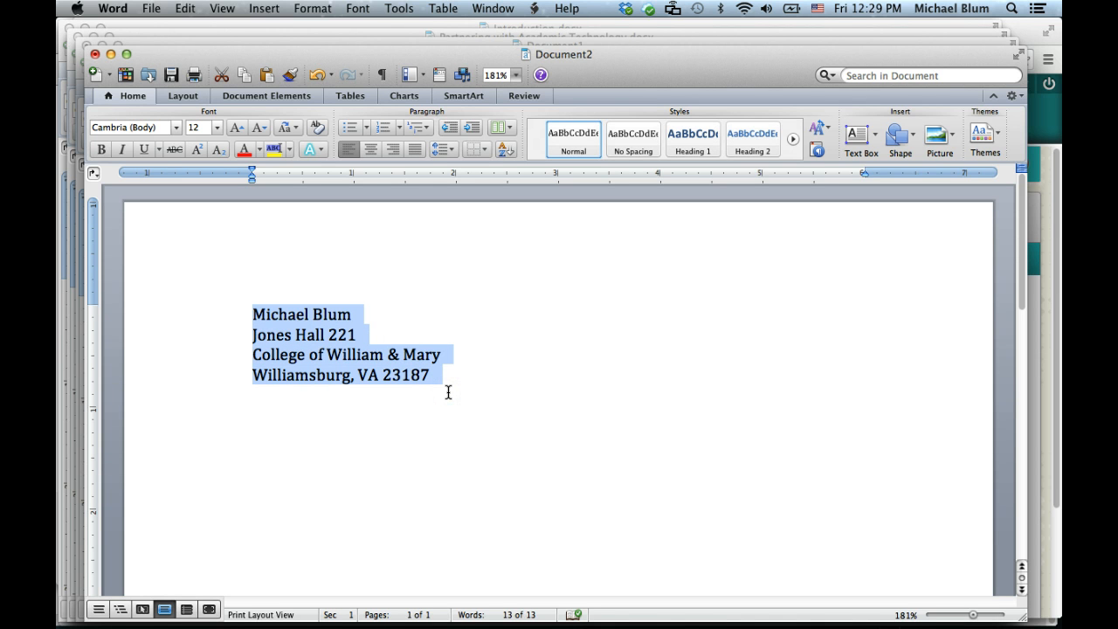
pyautogui.moveTo(388, 612)
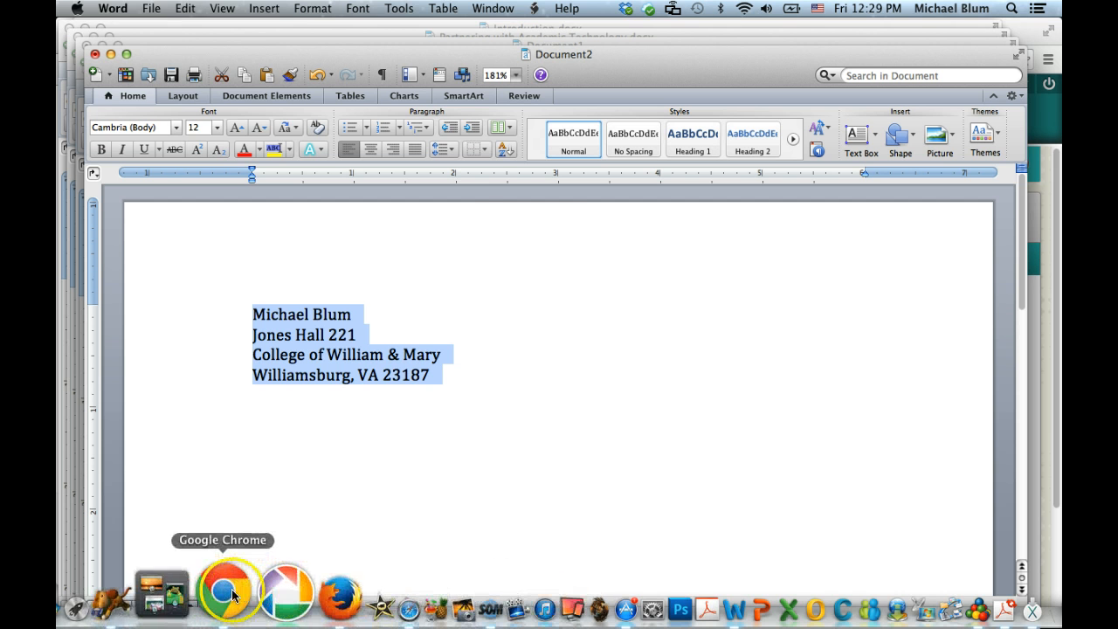
pyautogui.click(220, 595)
# - Open the course's Send Email page and choose All Users
pyautogui.click(126, 378)
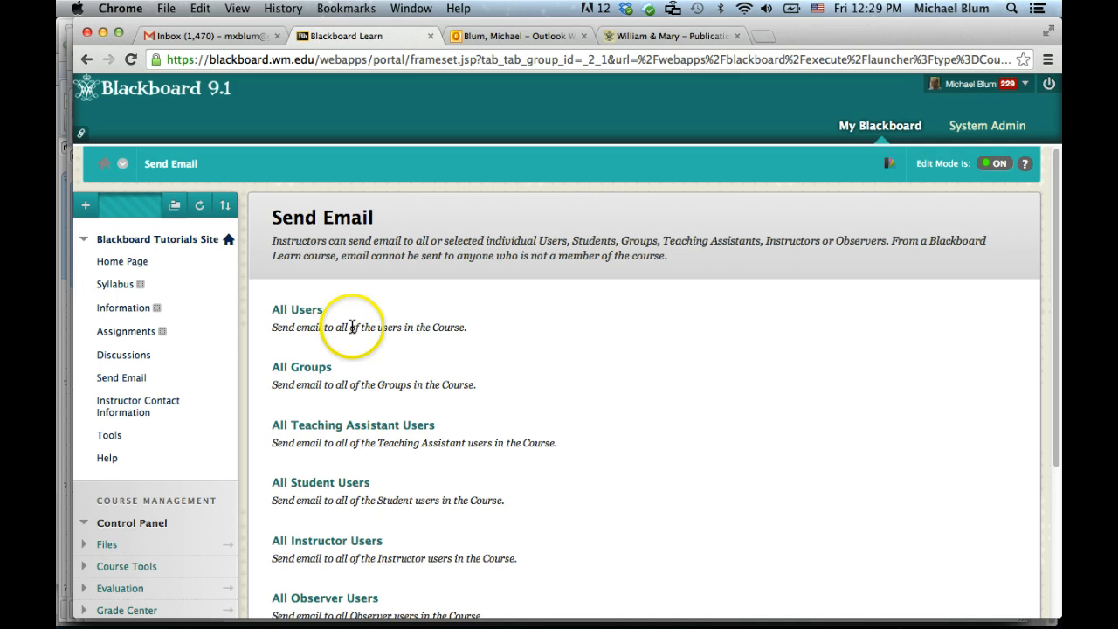
pyautogui.click(298, 310)
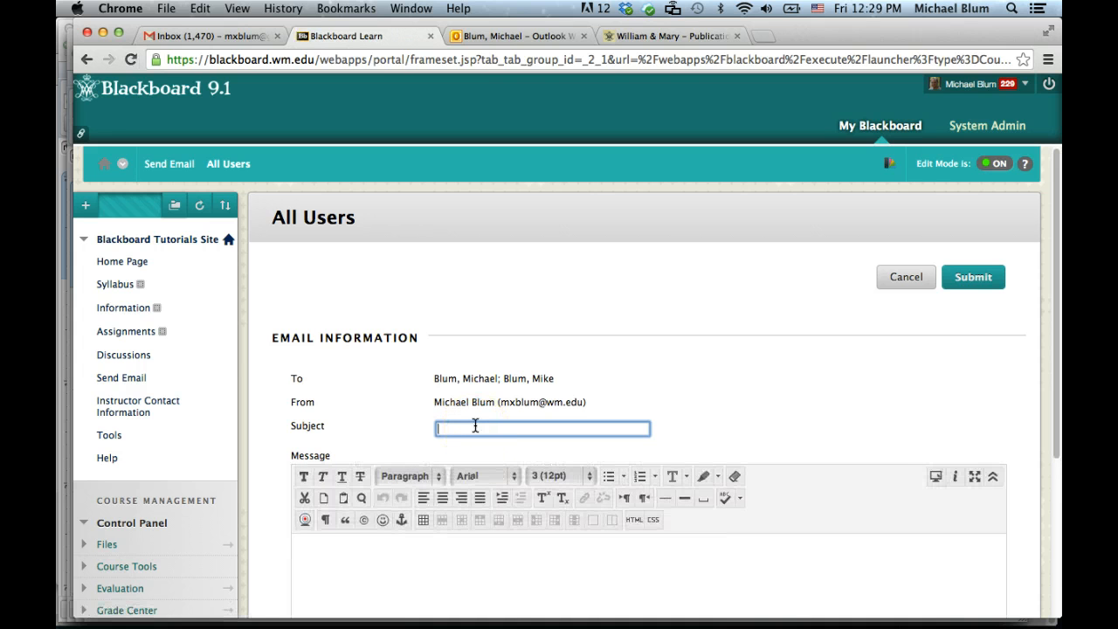
# - Enter the subject 'Cut and paste from Word' and paste the copied address into the message
pyautogui.write('Cut and paste from Word')
pyautogui.scroll(-3, 475, 562)
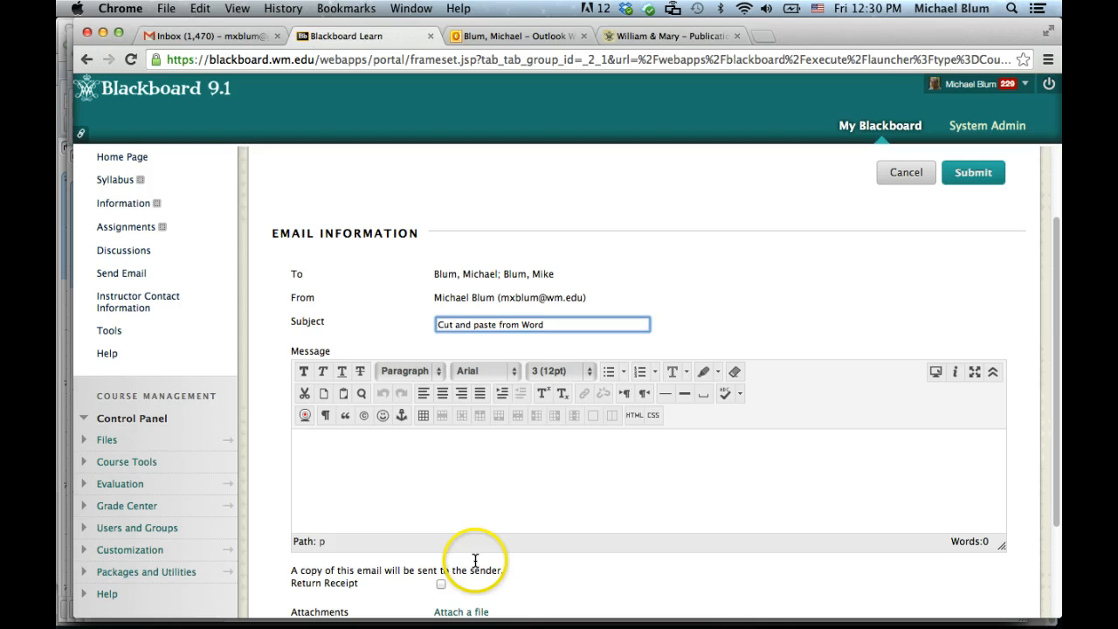
pyautogui.click(392, 466)
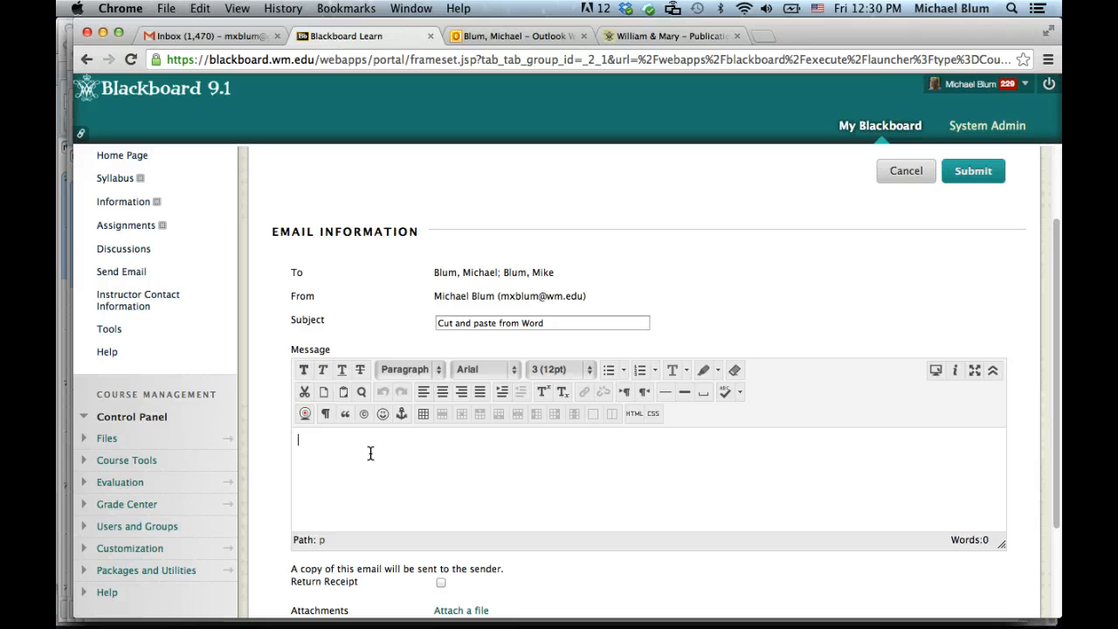
pyautogui.press('super+v')
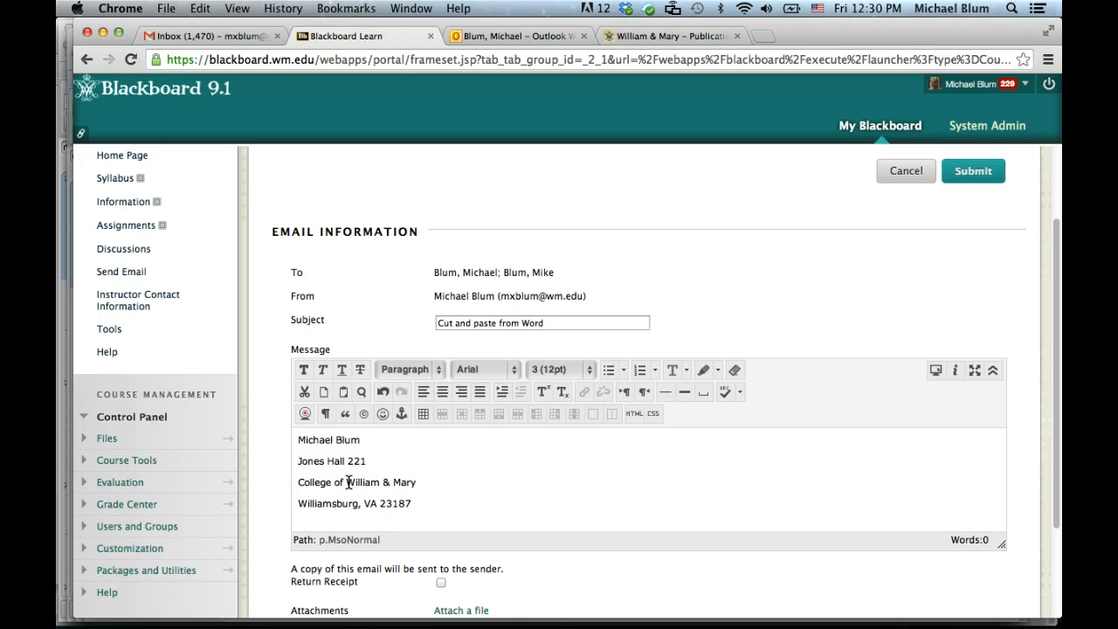
pyautogui.click(630, 412)
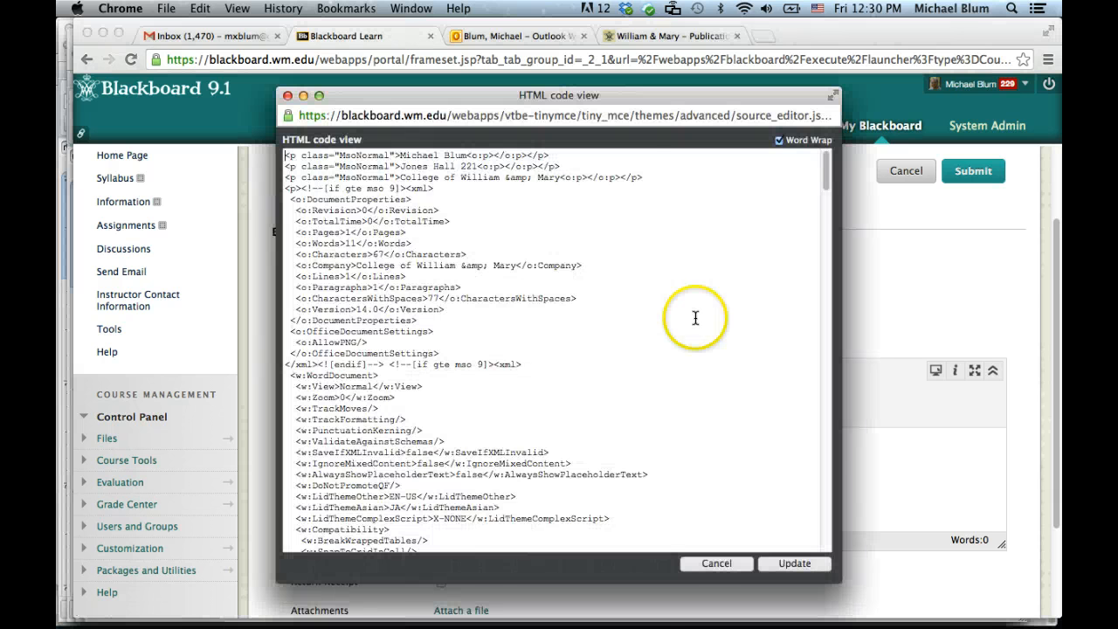
pyautogui.click(827, 182)
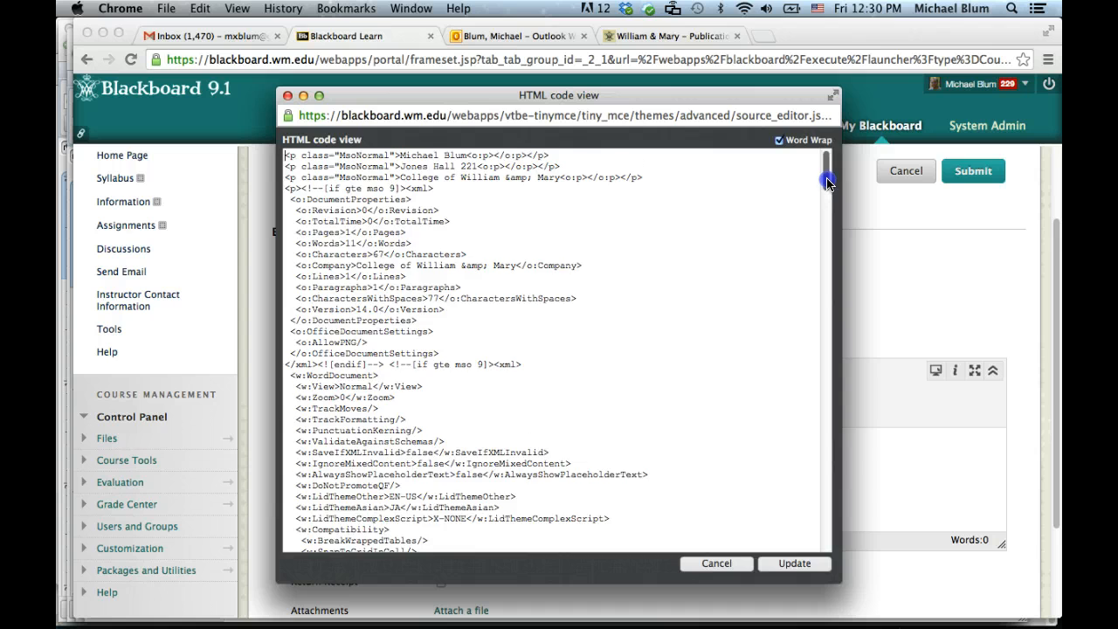
pyautogui.moveTo(827, 182)
pyautogui.mouseDown()
pyautogui.moveTo(821, 349)
pyautogui.moveTo(803, 441)
pyautogui.moveTo(827, 555)
pyautogui.moveTo(839, 175)
pyautogui.mouseUp()
pyautogui.click(716, 564)
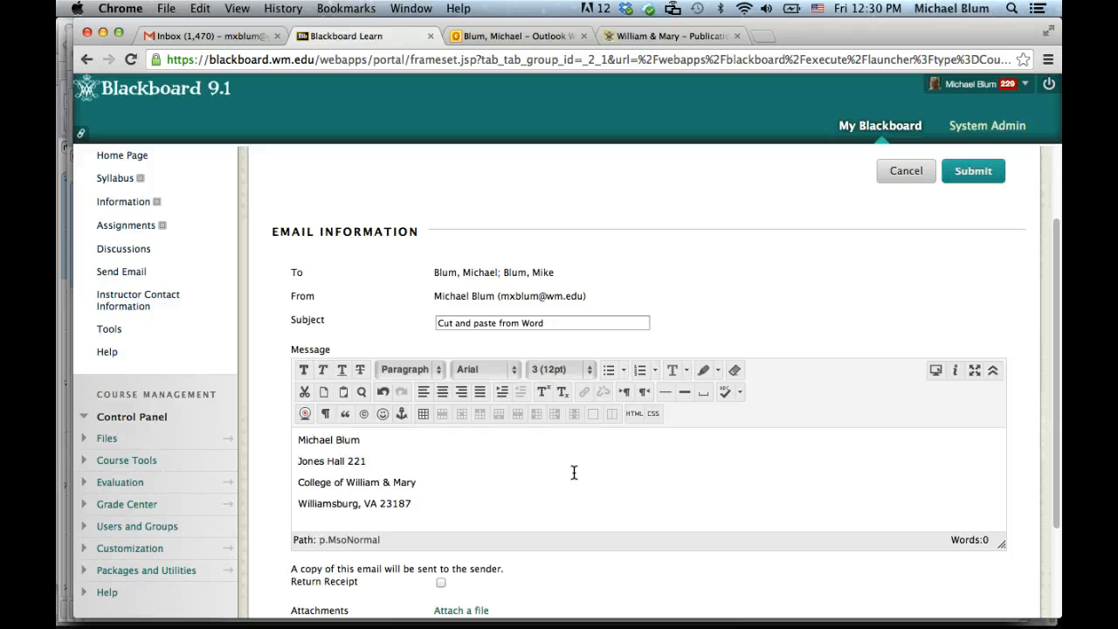
# - Rejoin the city and college lines and rebreak them with Shift+Return line breaks
pyautogui.click(297, 505)
pyautogui.press('BackSpace')
pyautogui.hotkey('shift', 'Return')
pyautogui.press('BackSpace')
pyautogui.hotkey('shift', 'Return')
pyautogui.click(297, 486)
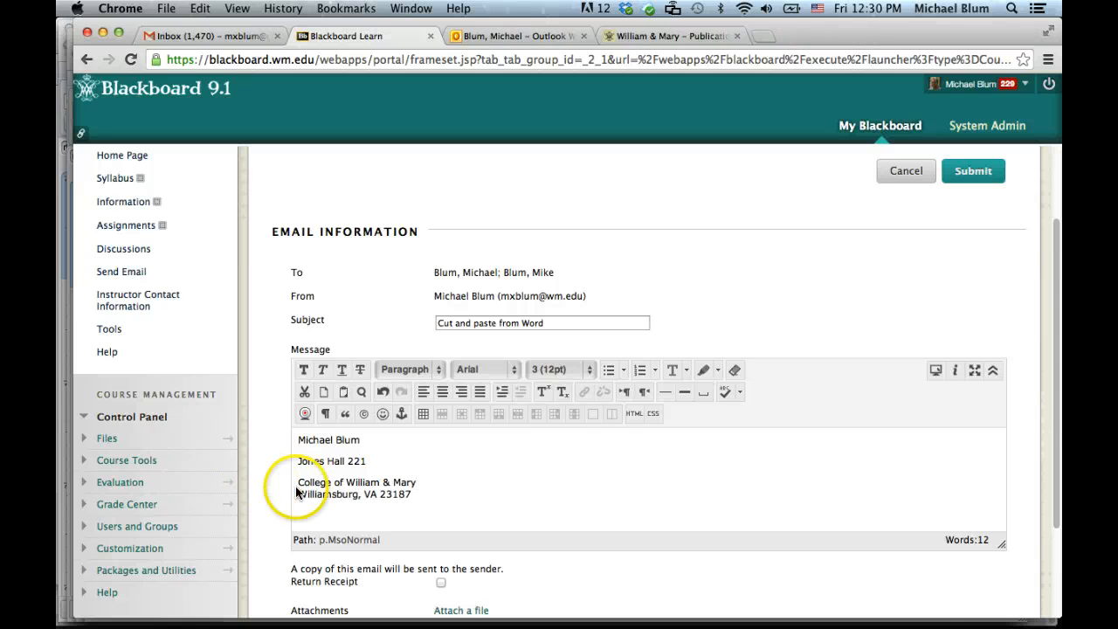
pyautogui.press('BackSpace')
pyautogui.hotkey('shift', 'Return')
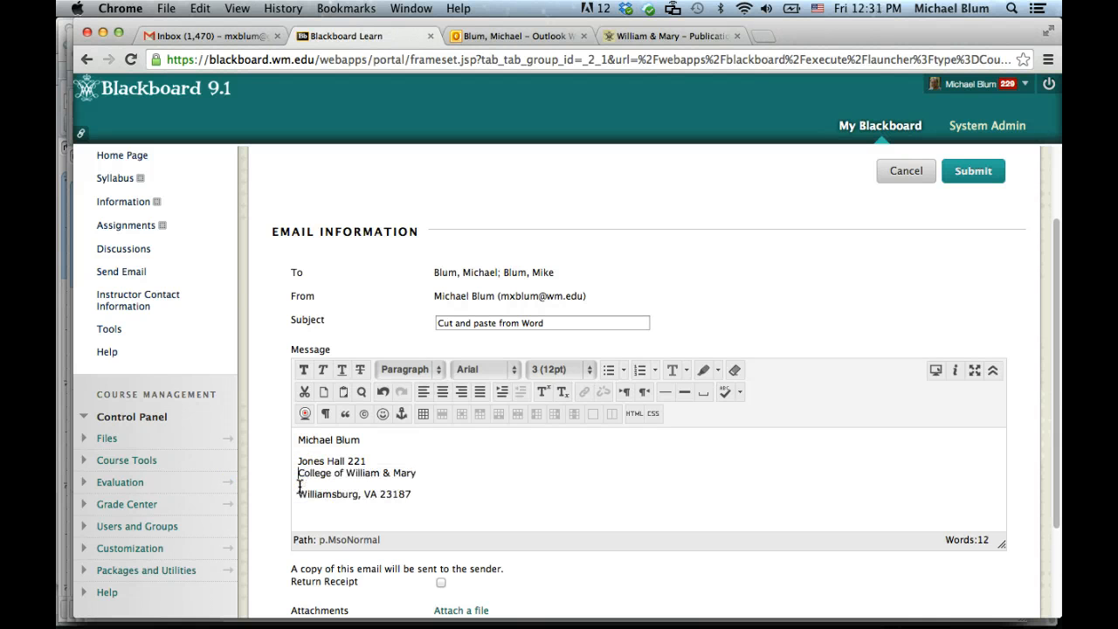
pyautogui.click(297, 500)
pyautogui.press('BackSpace')
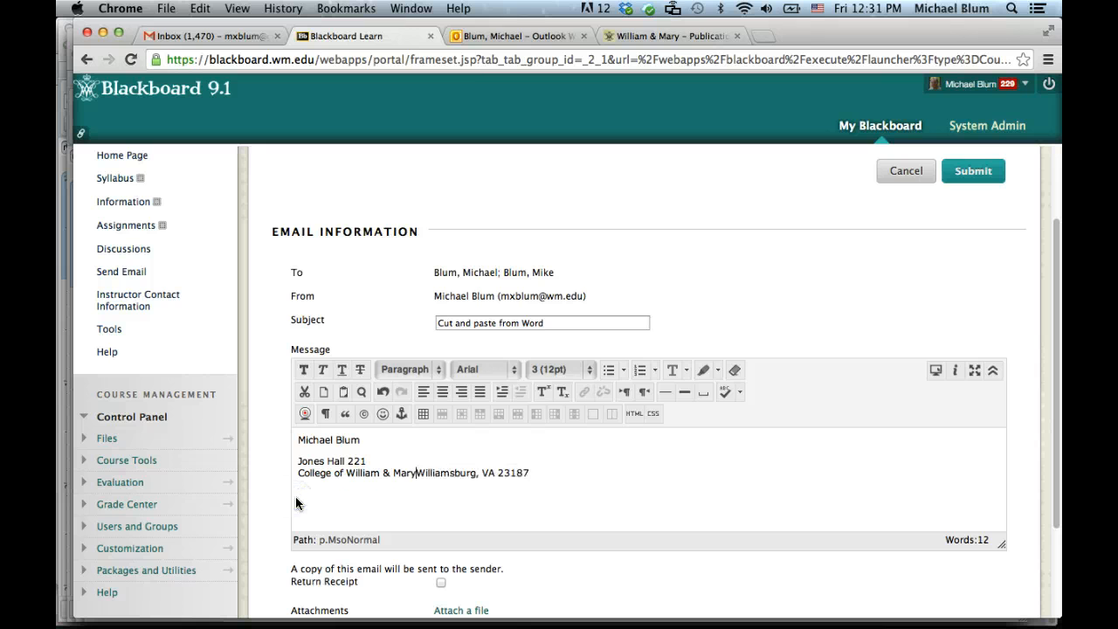
pyautogui.hotkey('shift', 'Return')
# - Rebreak the room, college and city lines so each sits directly under the previous one
pyautogui.click(298, 461)
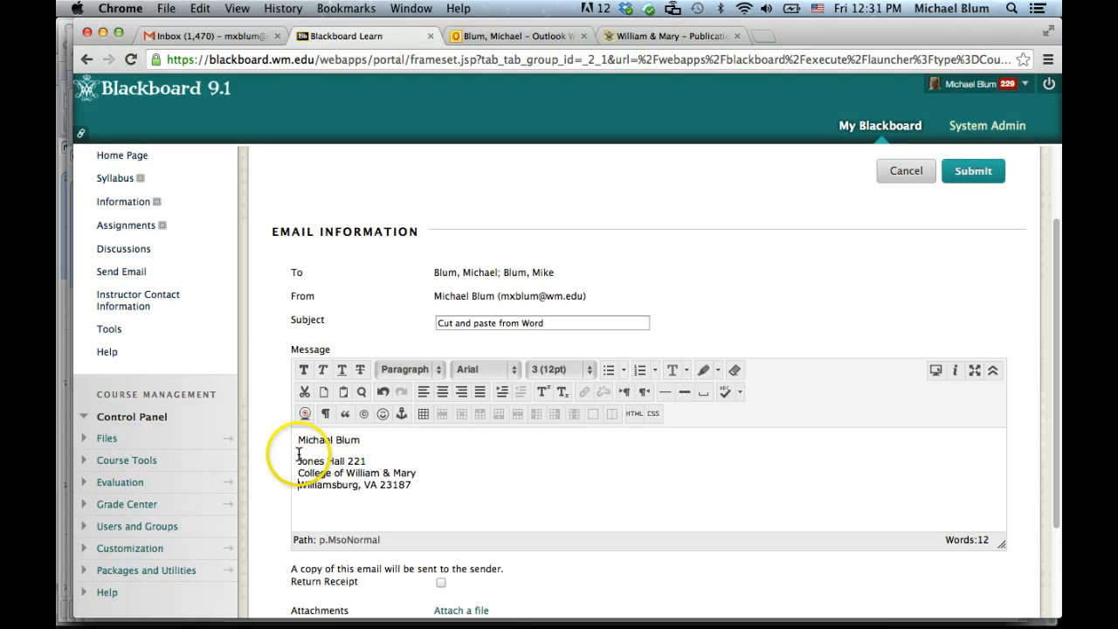
pyautogui.press('BackSpace')
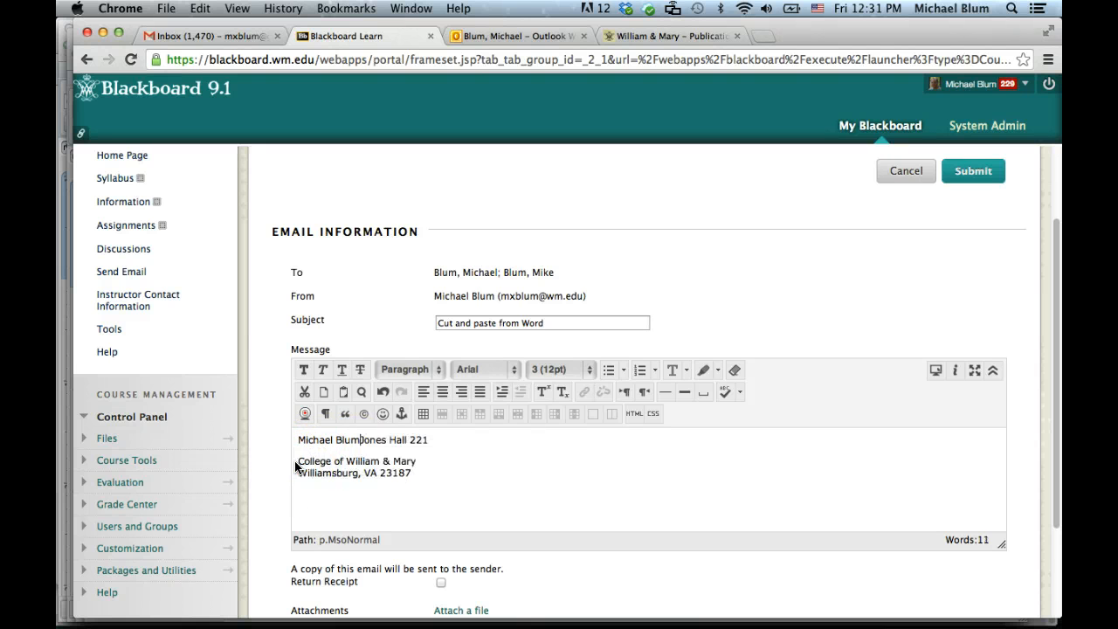
pyautogui.hotkey('shift', 'Return')
pyautogui.click(298, 472)
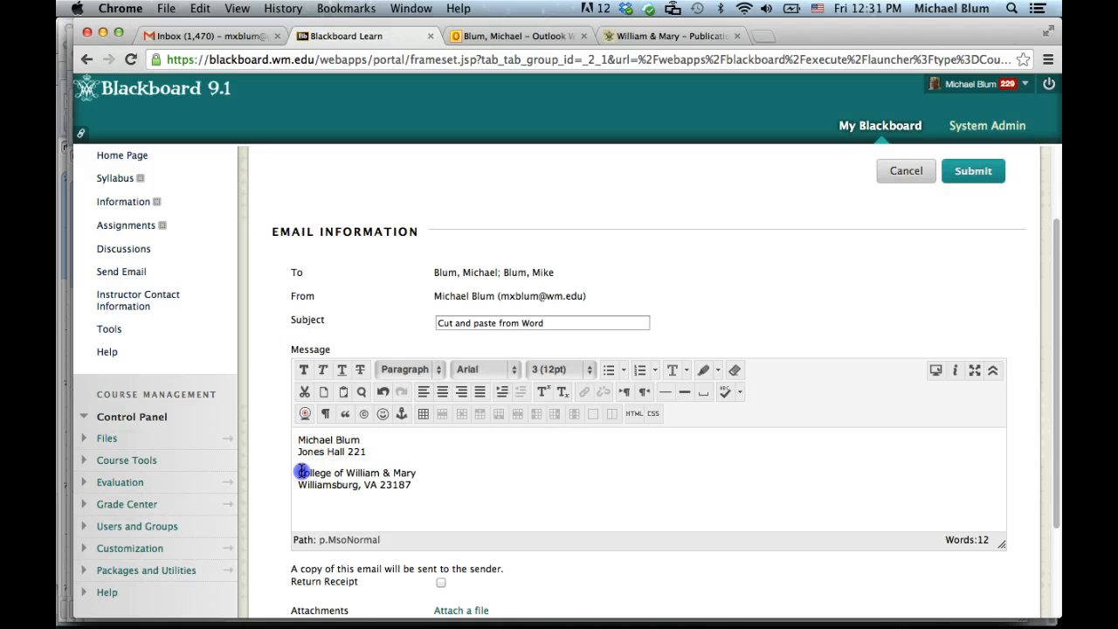
pyautogui.click(299, 472)
pyautogui.press('BackSpace')
pyautogui.hotkey('shift', 'Return')
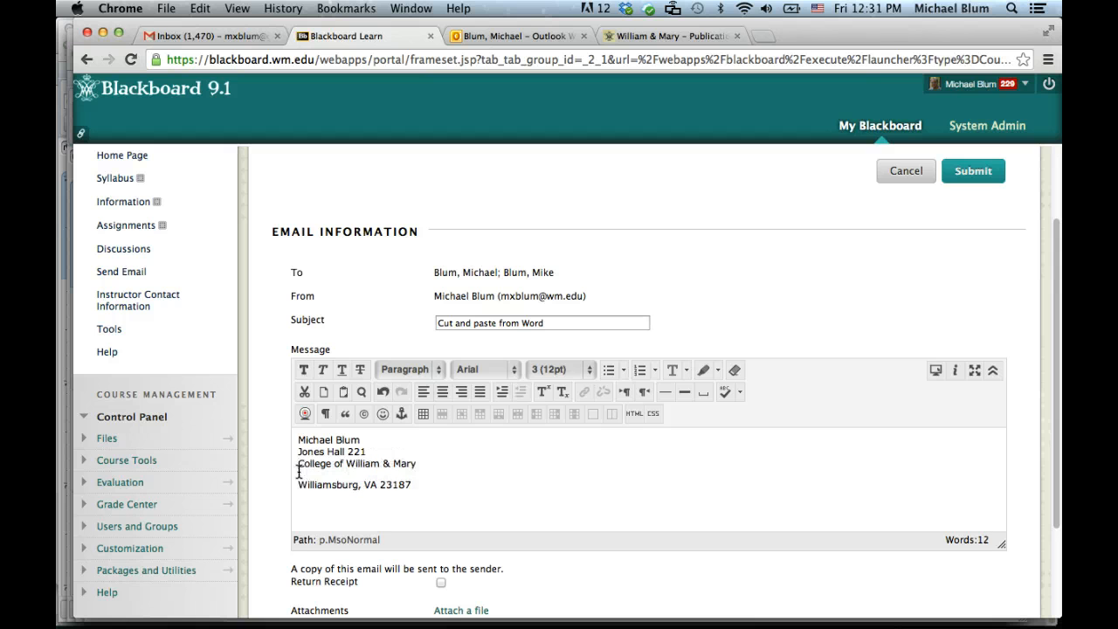
pyautogui.click(299, 472)
pyautogui.press('BackSpace')
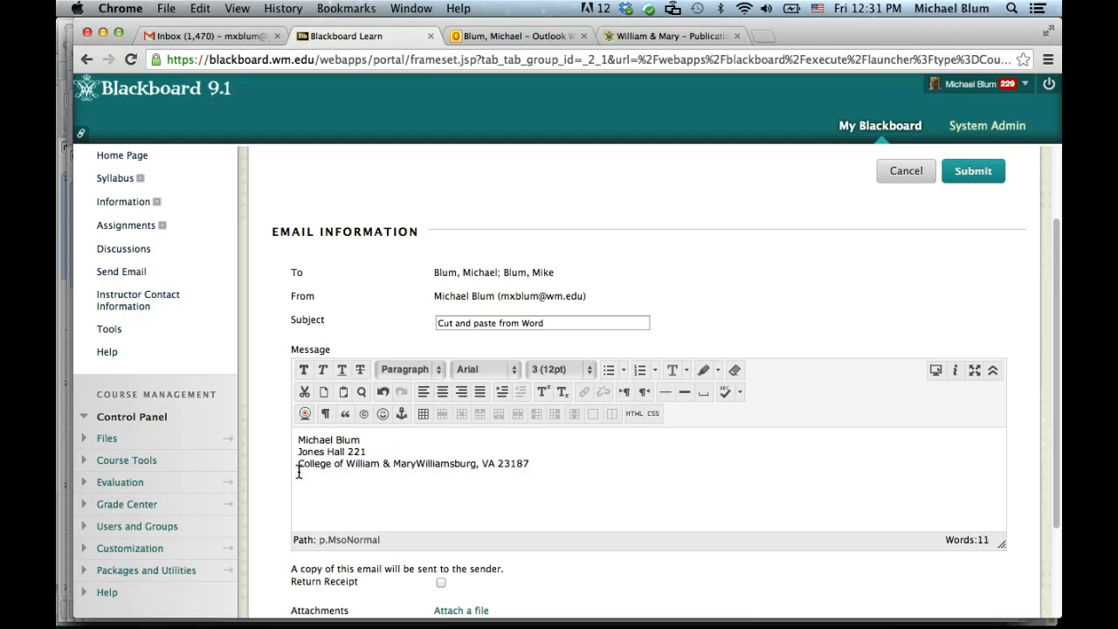
pyautogui.hotkey('shift', 'Return')
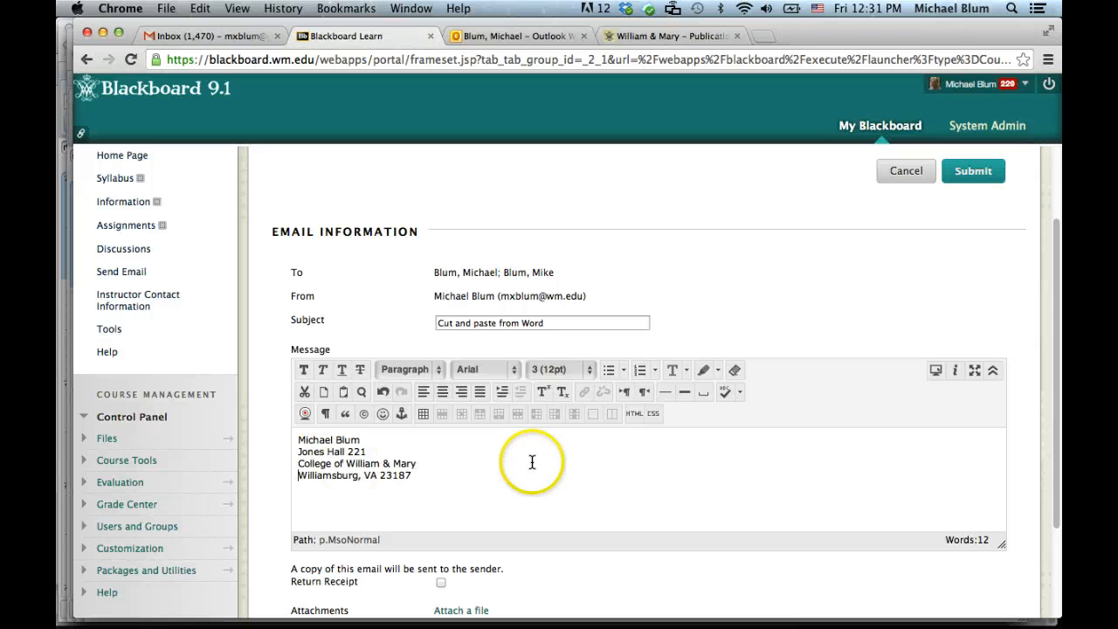
# - Check the HTML source, then cut all four address lines out of the message
pyautogui.click(633, 415)
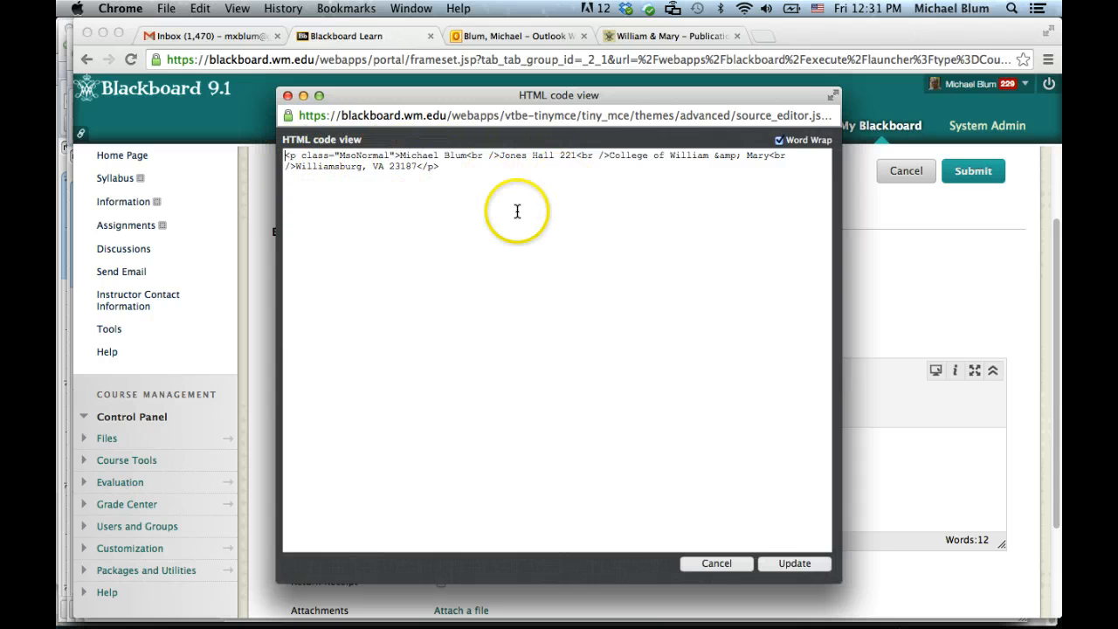
pyautogui.click(718, 563)
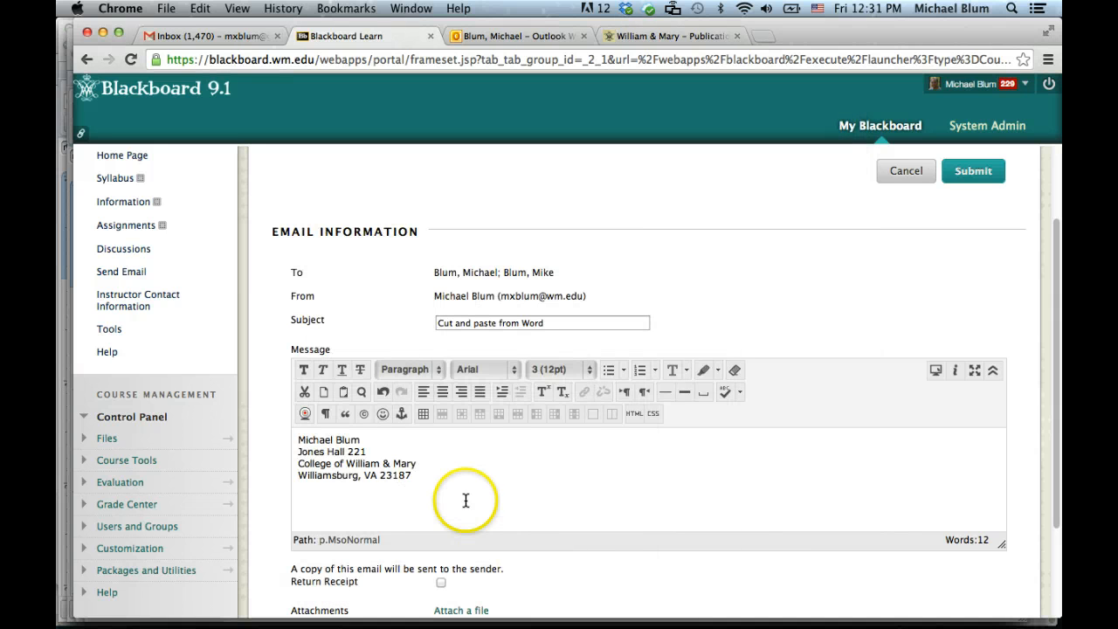
pyautogui.click(424, 485)
pyautogui.moveTo(424, 485); pyautogui.dragTo(288, 434)
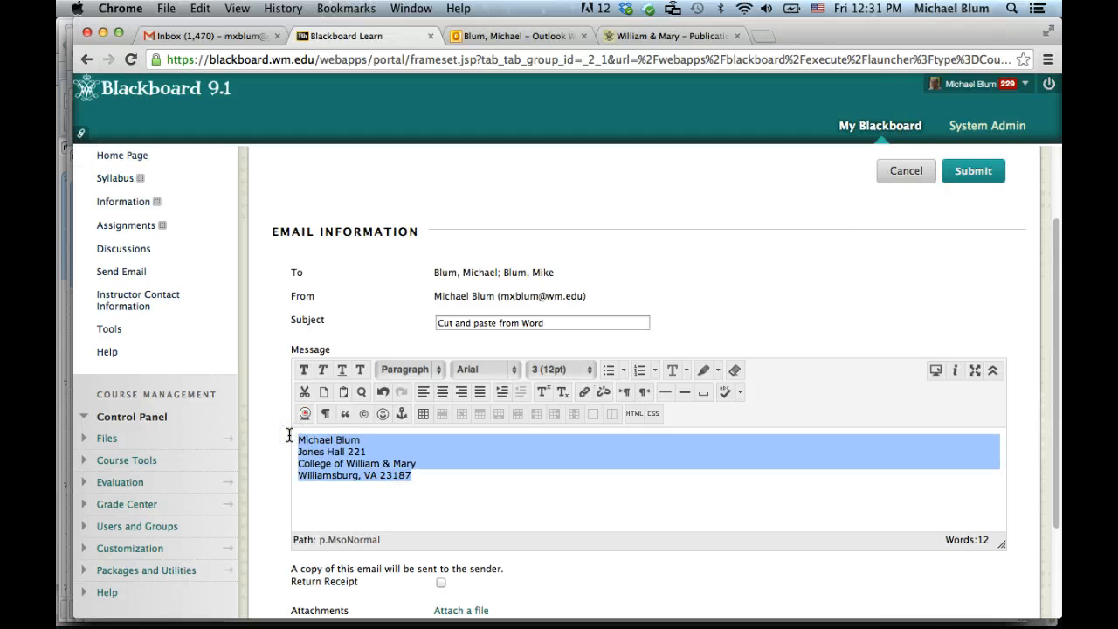
pyautogui.click(279, 448)
pyautogui.press('super+x')
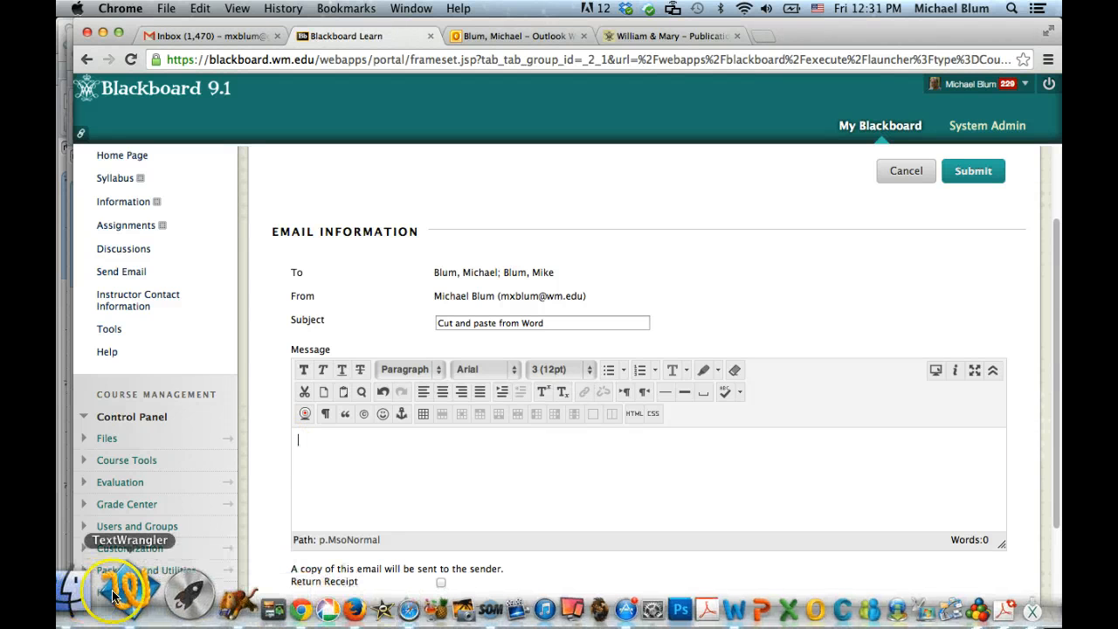
# - Paste the address into TextWrangler as plain text and copy the four lines back
pyautogui.click(102, 590)
pyautogui.click(201, 298)
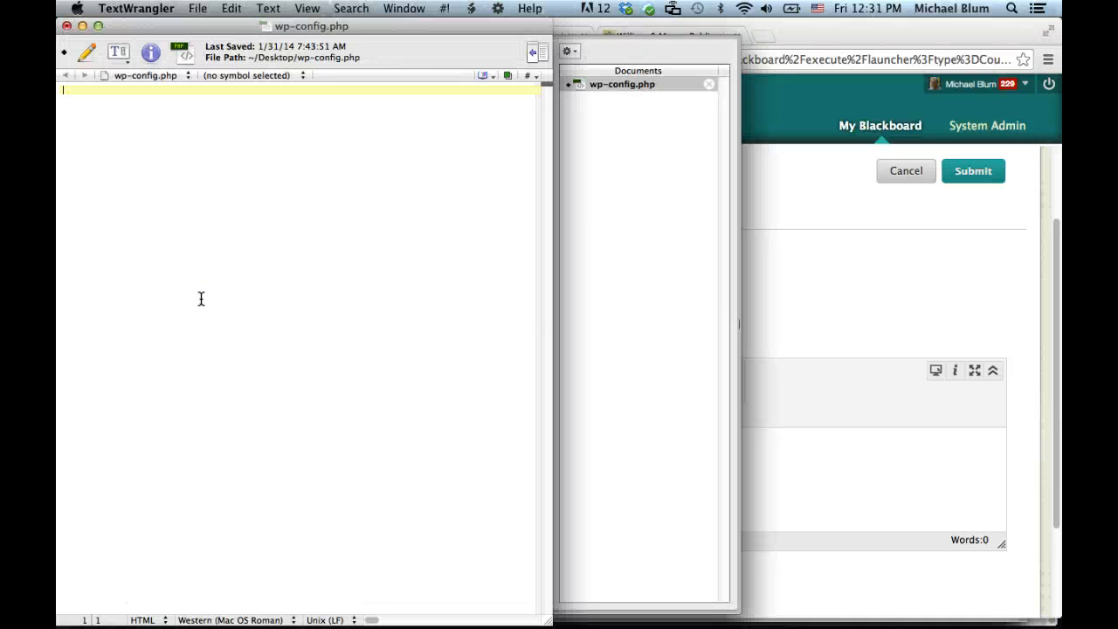
pyautogui.press('super+v')
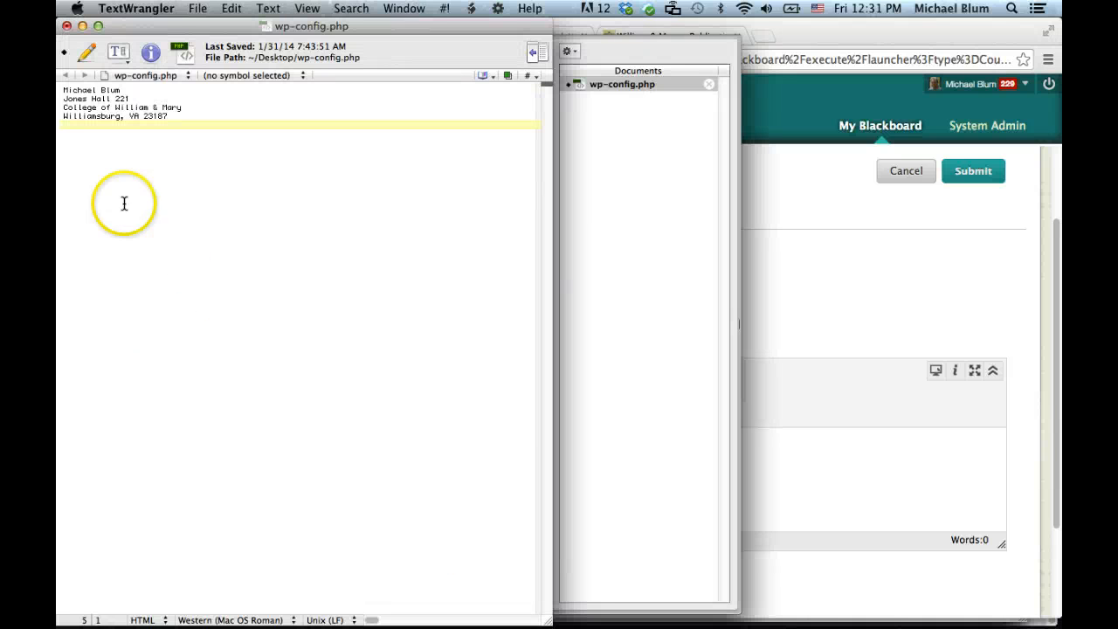
pyautogui.click(63, 115)
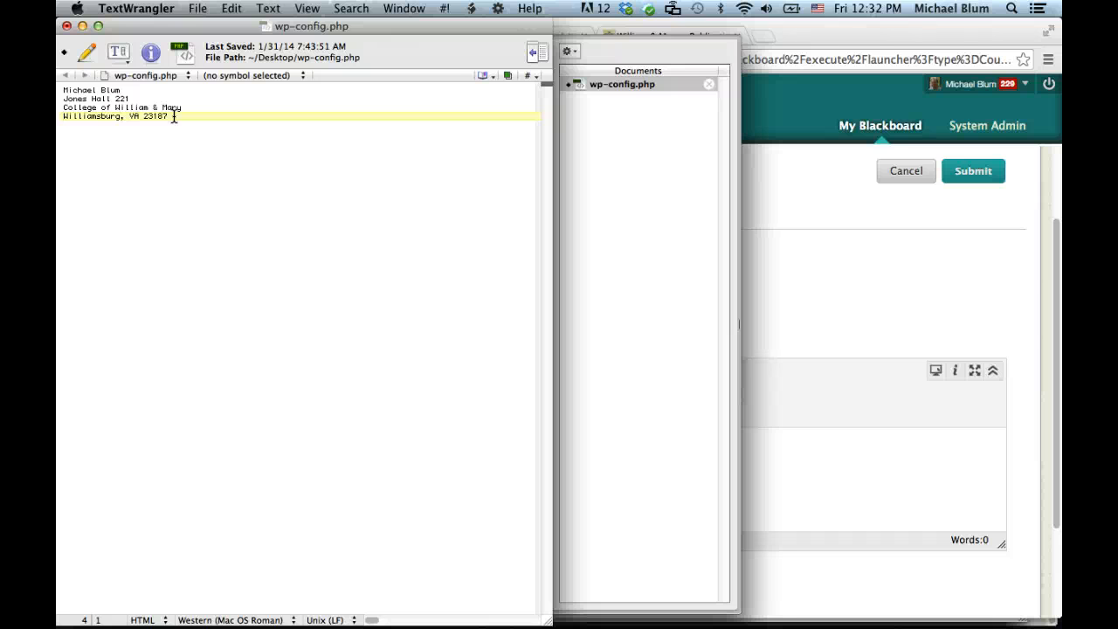
pyautogui.moveTo(172, 116); pyautogui.dragTo(62, 90)
pyautogui.press('super+c')
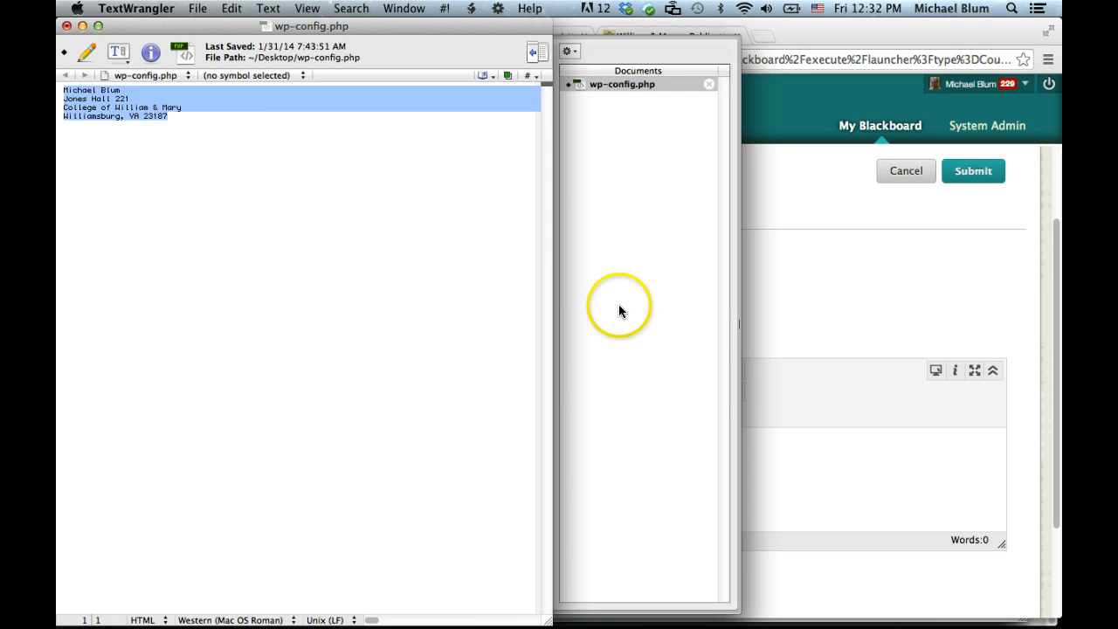
# - Paste the plain-text address into the Blackboard message and view its HTML source enlarged
pyautogui.click(834, 473)
pyautogui.click(404, 463)
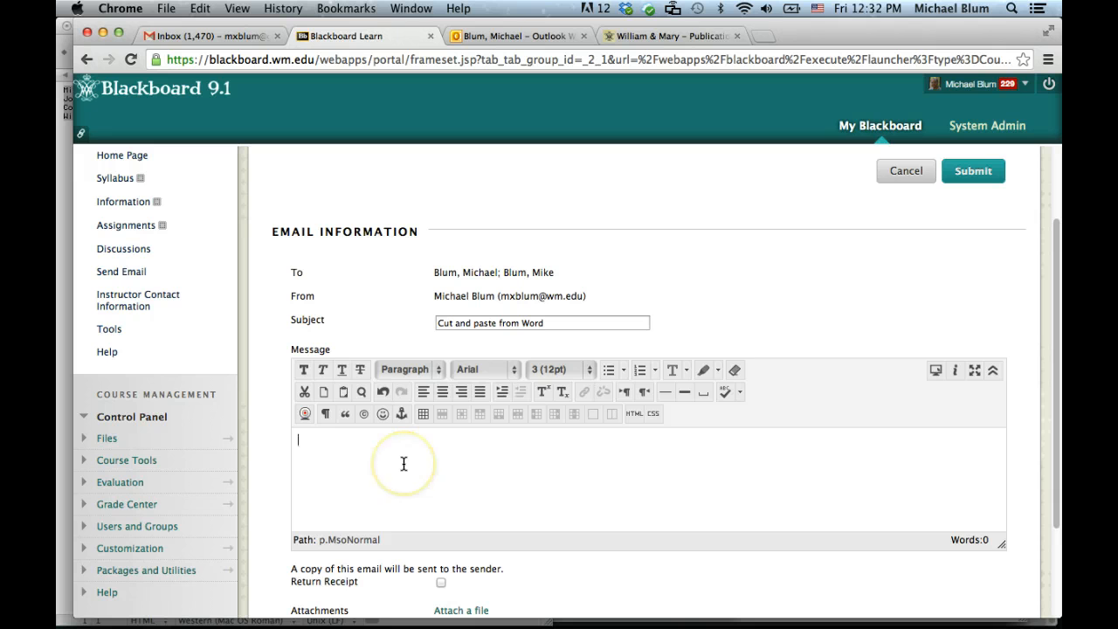
pyautogui.press('super+v')
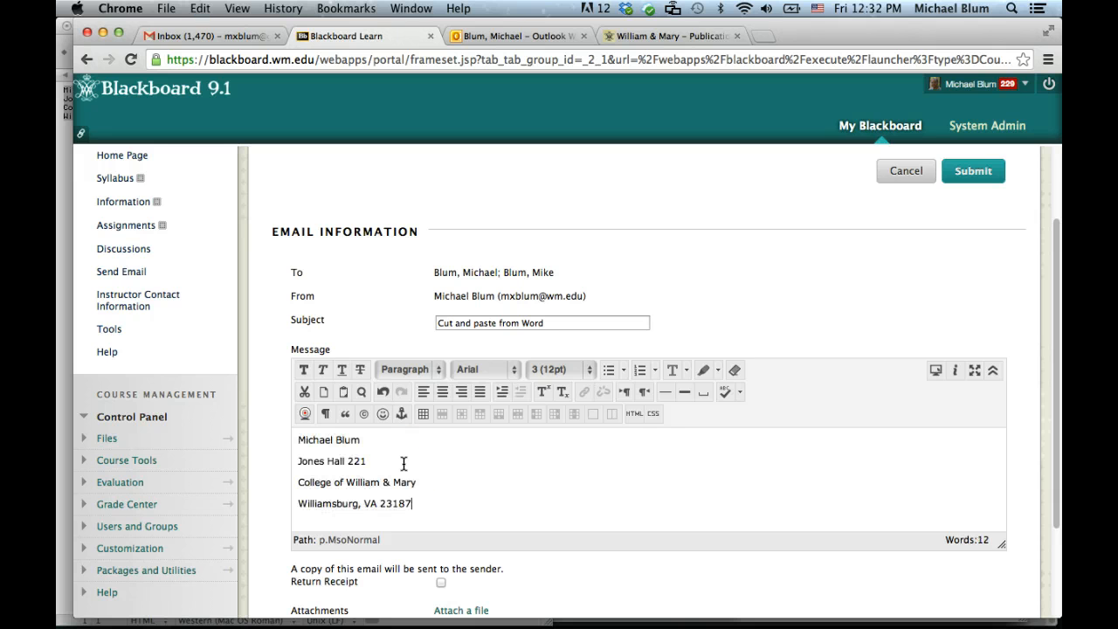
pyautogui.click(636, 413)
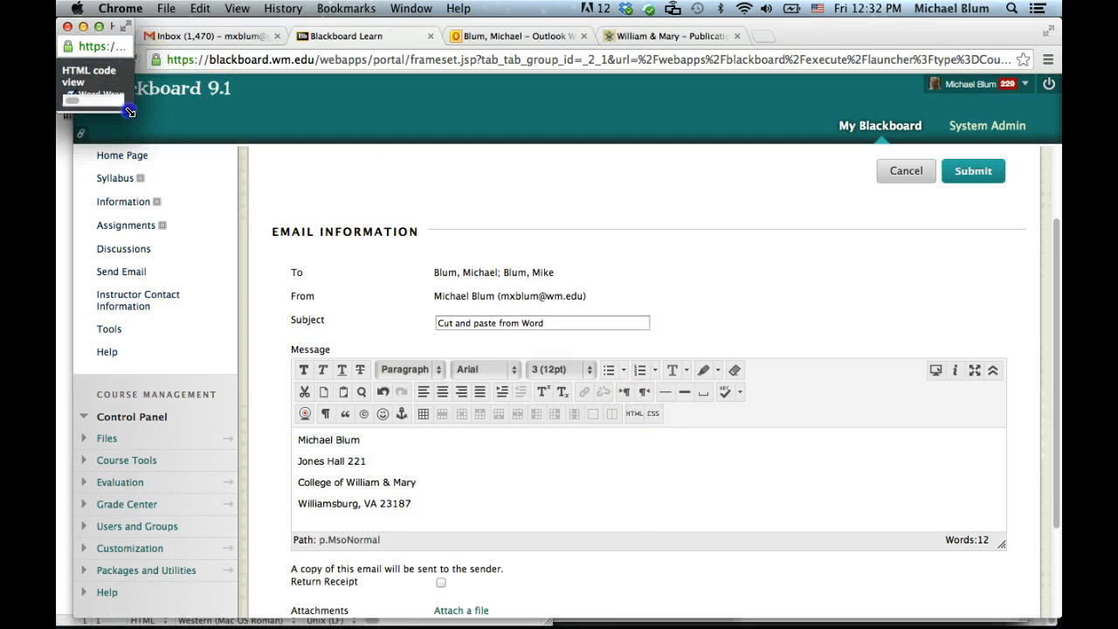
pyautogui.moveTo(128, 110); pyautogui.dragTo(574, 462)
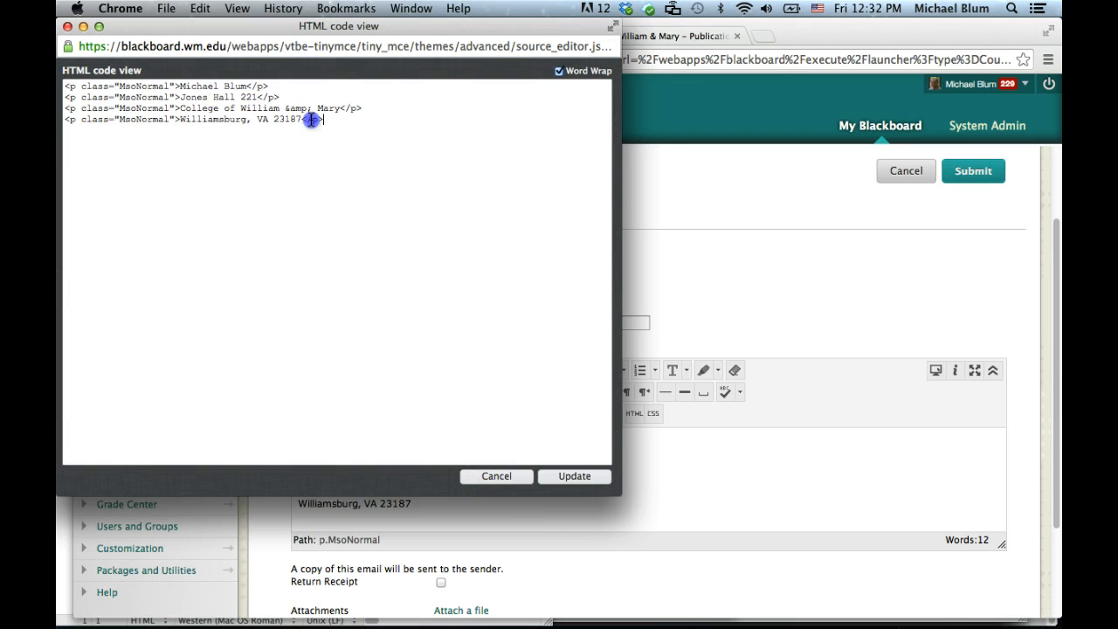
# - Replace the four <p> markup lines in the HTML source with the plain address and update
pyautogui.moveTo(323, 120); pyautogui.dragTo(65, 85)
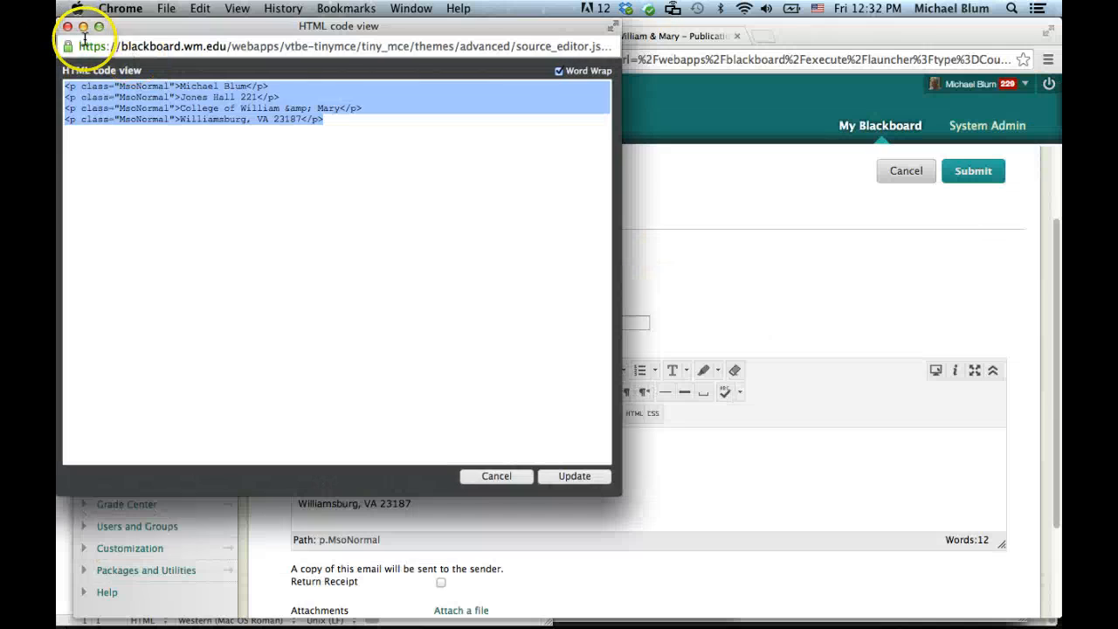
pyautogui.click(495, 475)
pyautogui.click(635, 413)
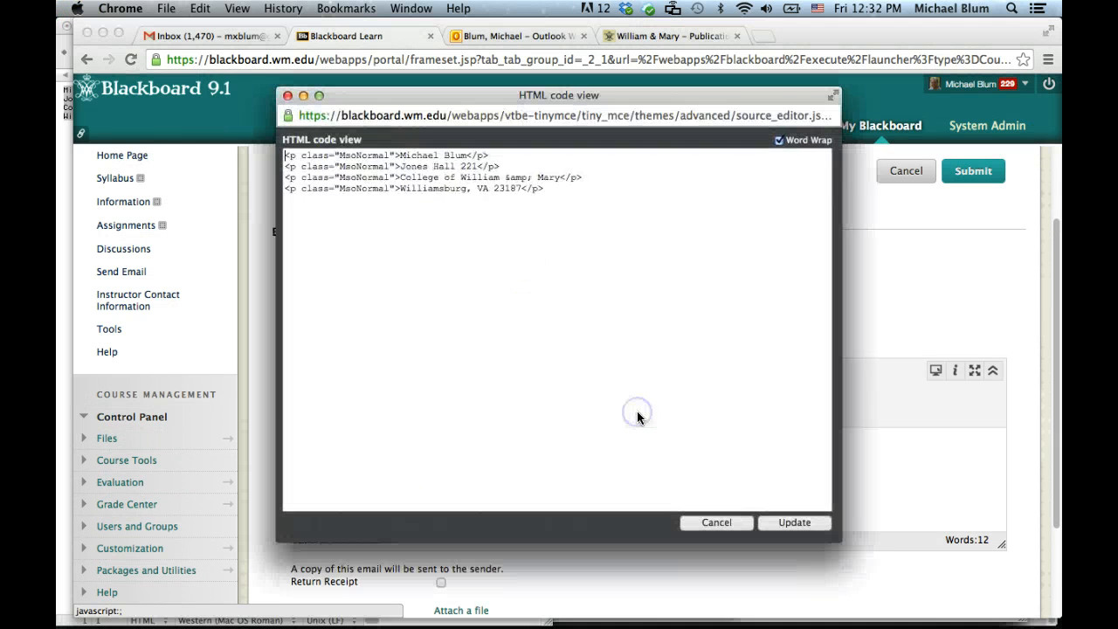
pyautogui.click(581, 196)
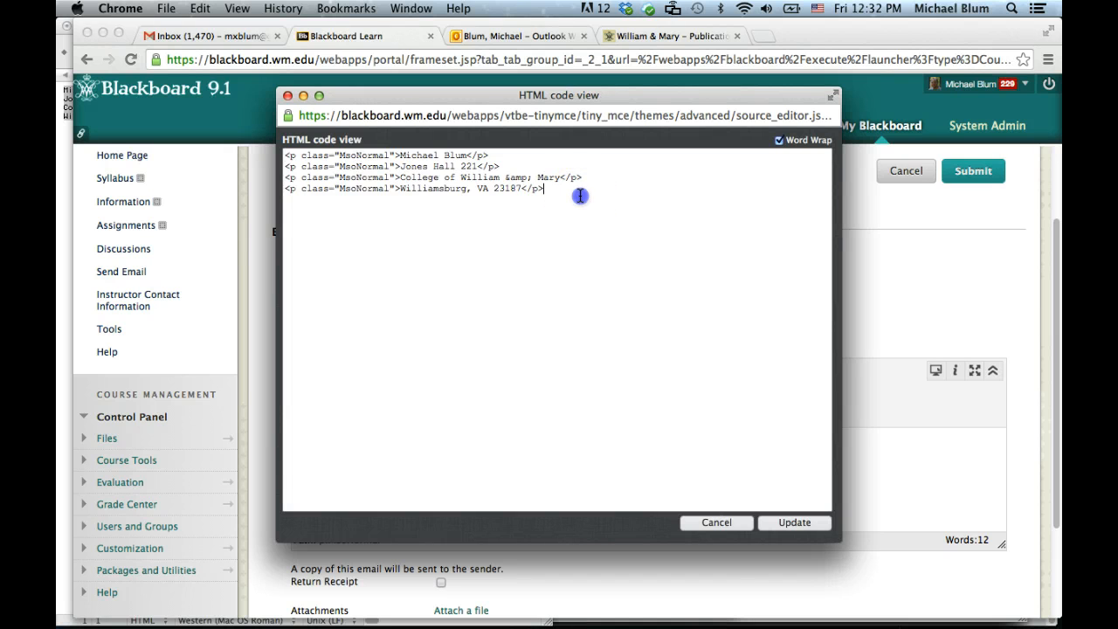
pyautogui.moveTo(580, 195); pyautogui.dragTo(275, 140)
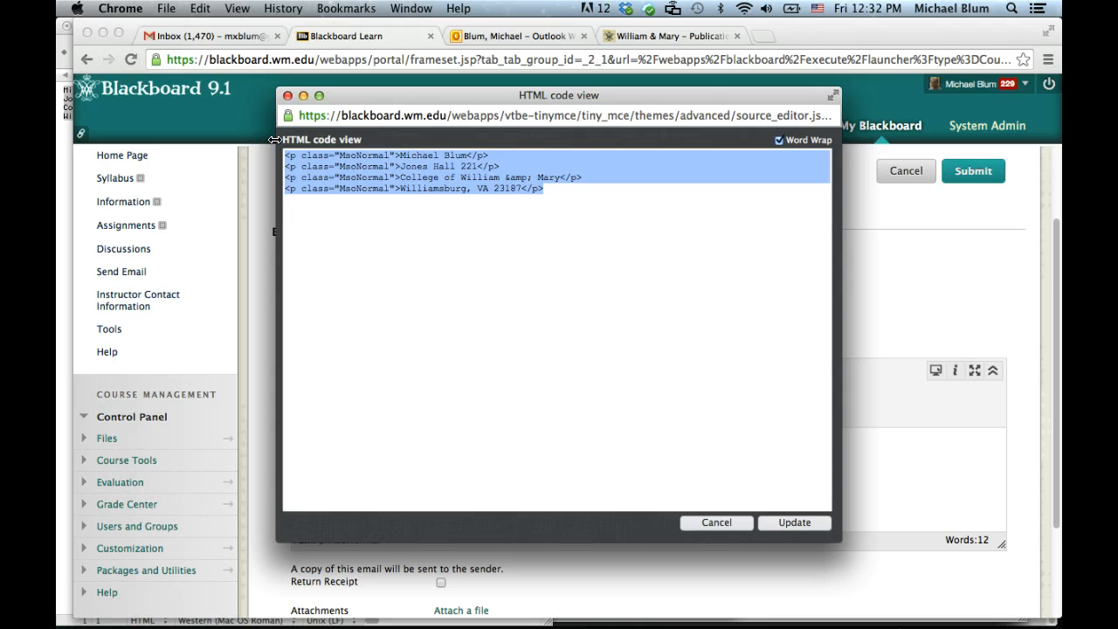
pyautogui.press('super+v')
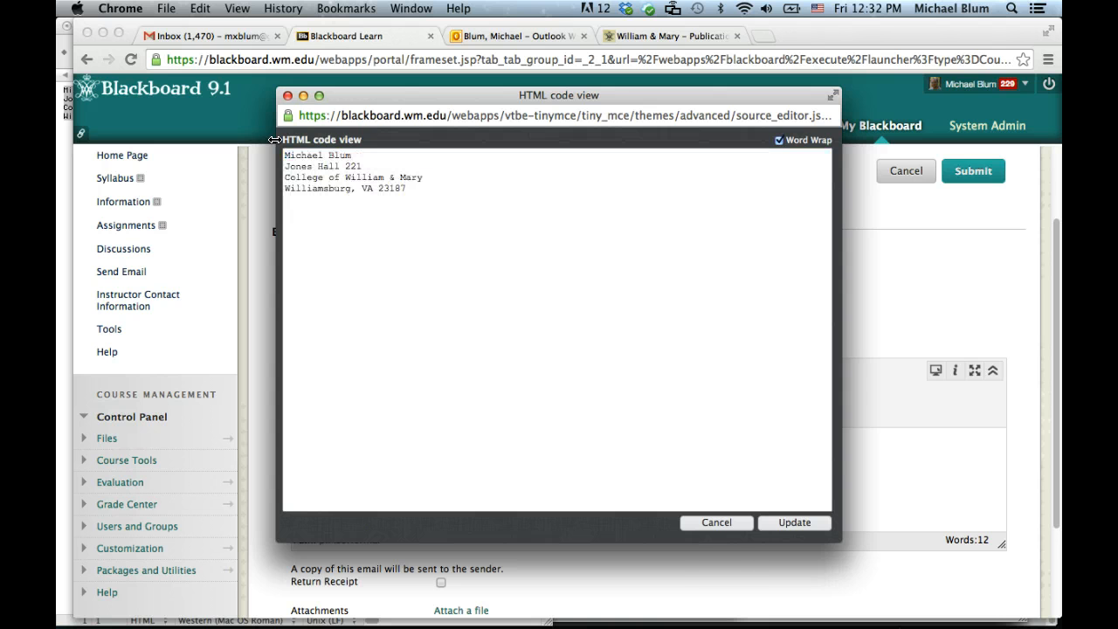
pyautogui.click(794, 525)
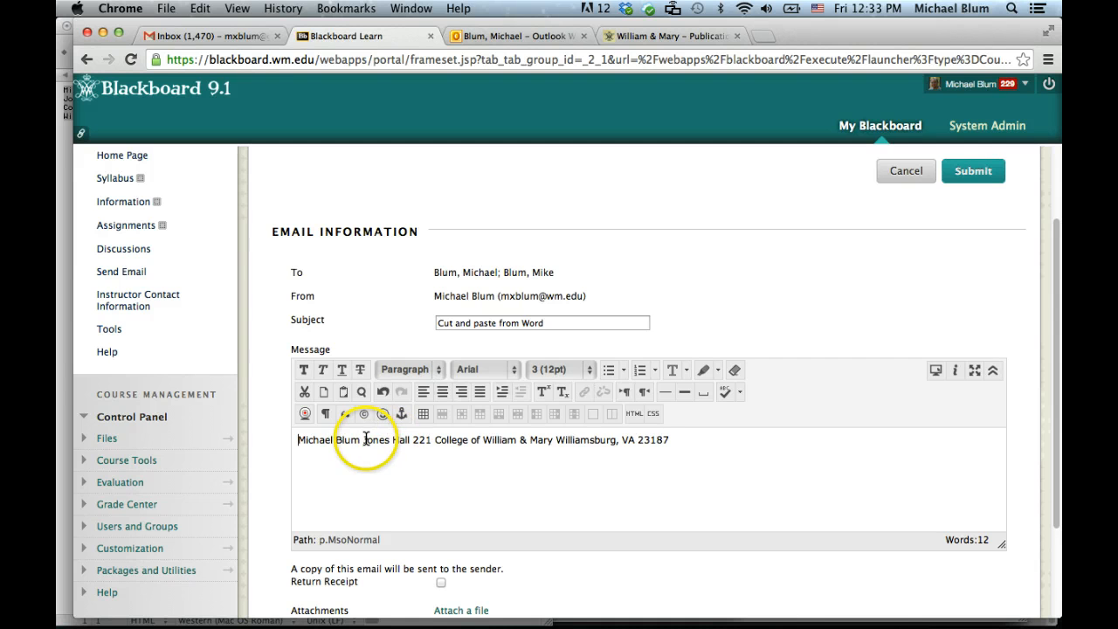
# - Split the run-on address back into four lines with Return before each part
pyautogui.click(429, 517)
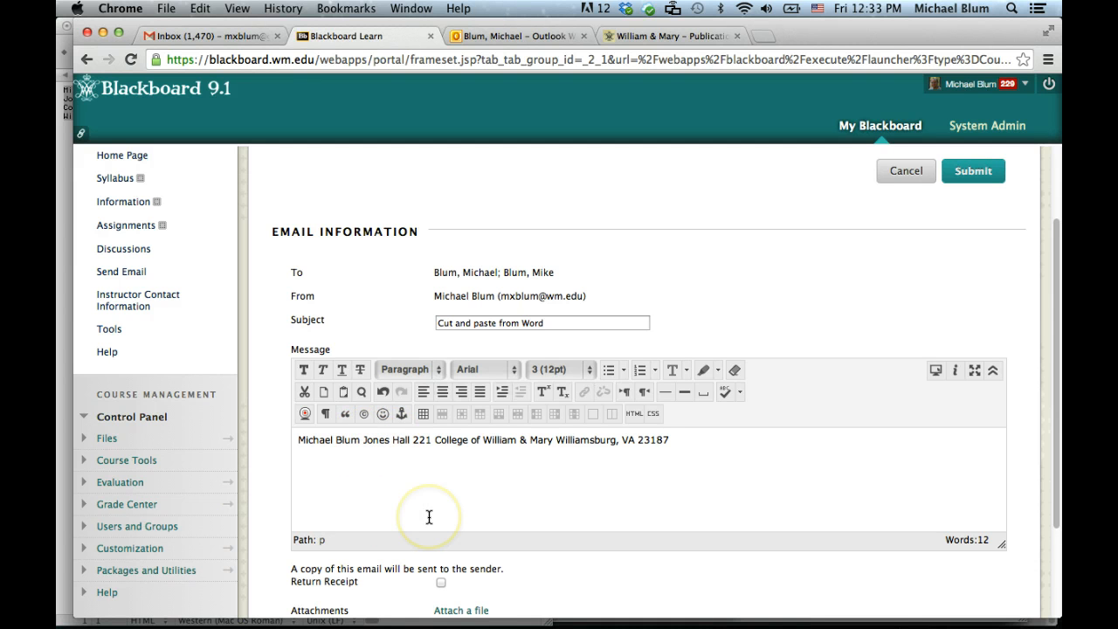
pyautogui.press('Return')
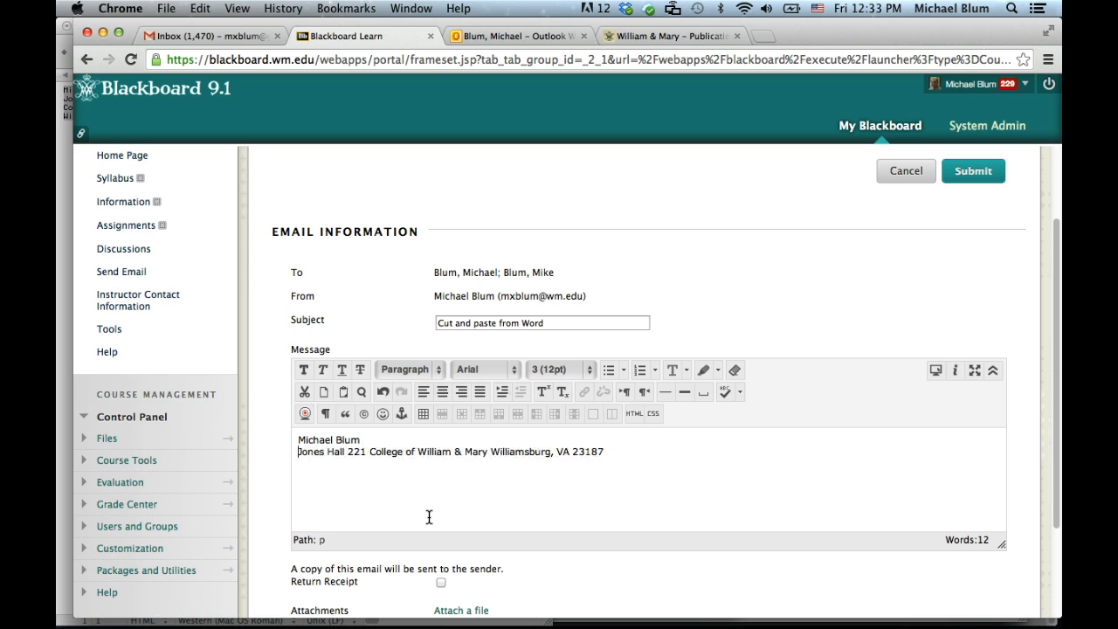
pyautogui.click(369, 452)
pyautogui.press('Return')
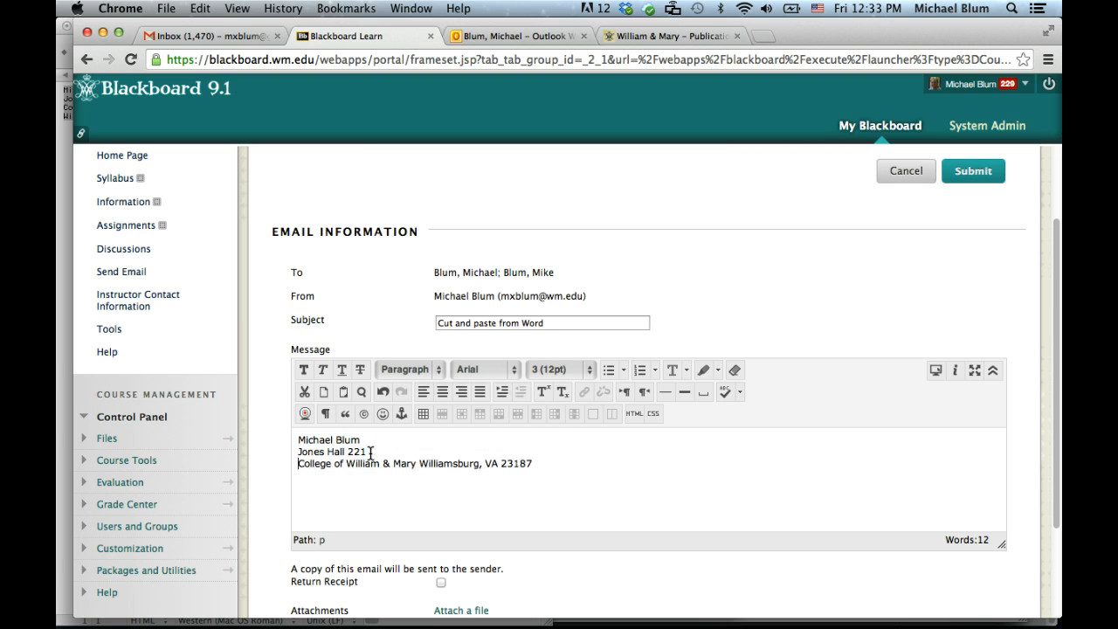
pyautogui.click(422, 463)
pyautogui.press('Return')
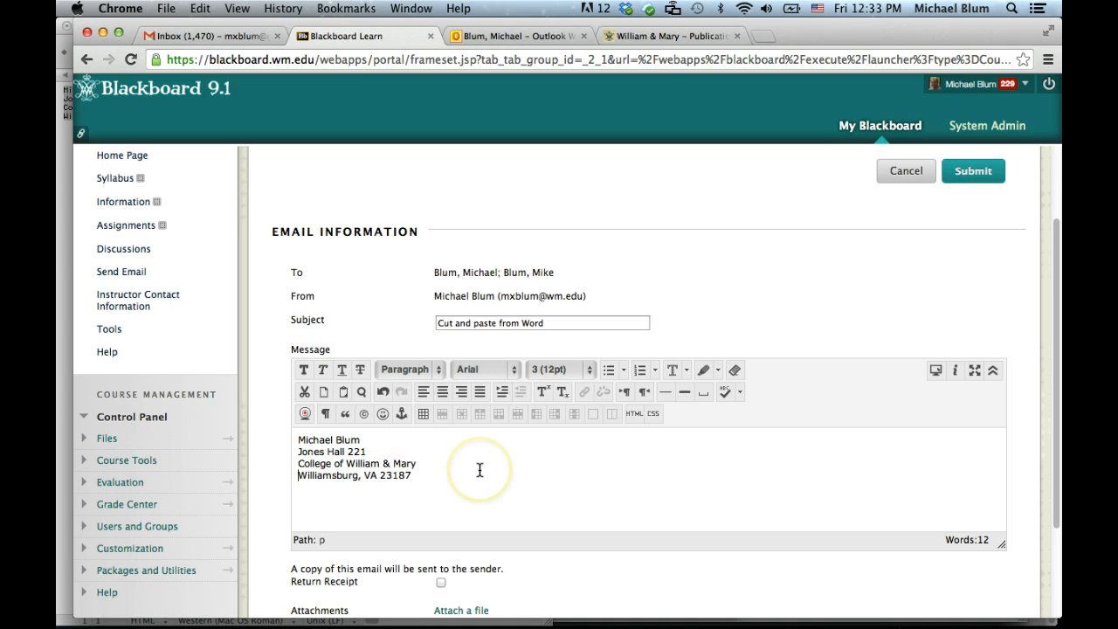
# - Confirm the <br /> tags after the name and room lines in the HTML source, then update
pyautogui.click(636, 414)
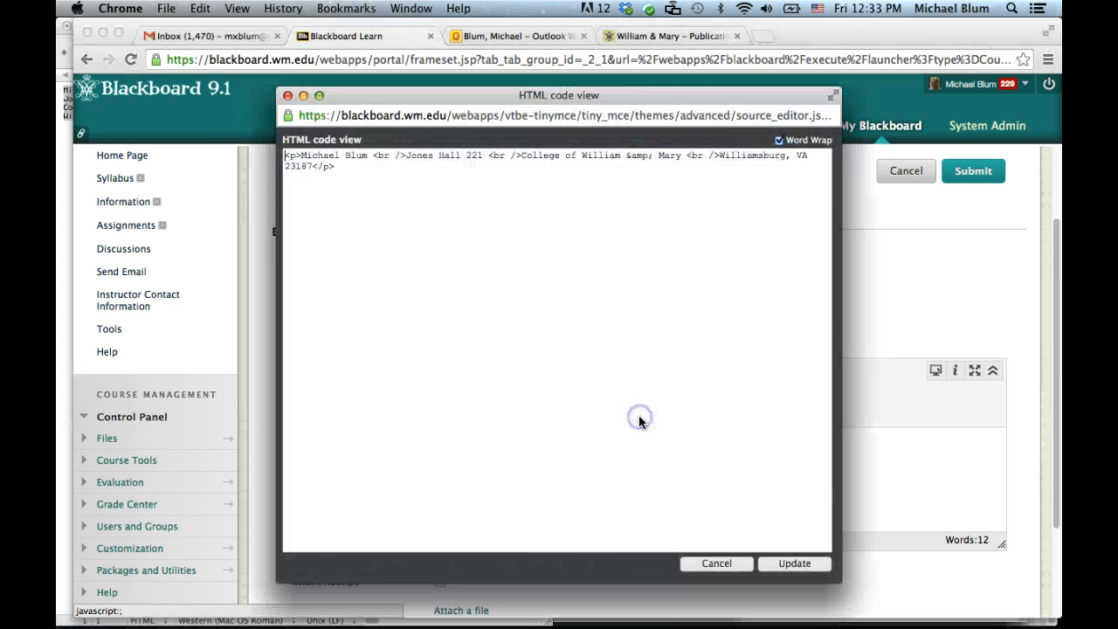
pyautogui.click(285, 154)
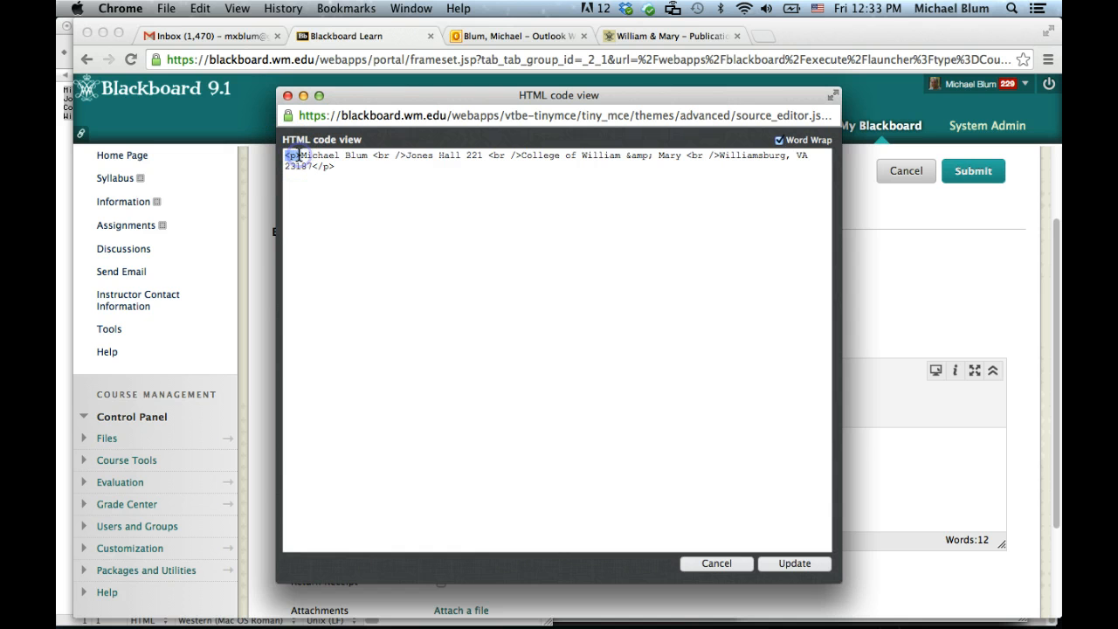
pyautogui.moveTo(373, 155); pyautogui.dragTo(417, 155)
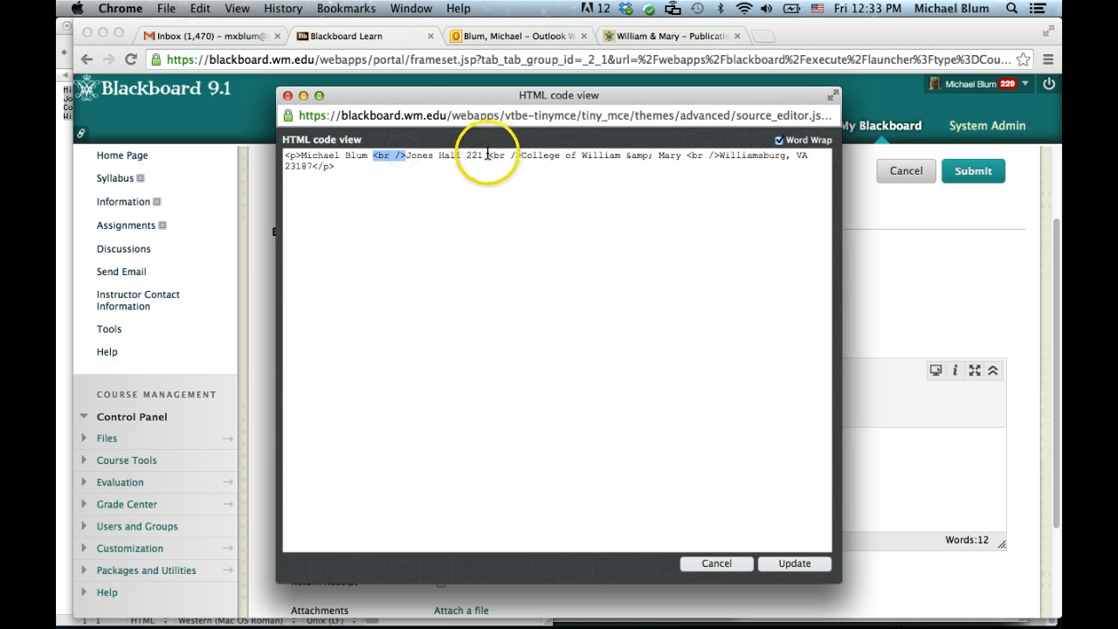
pyautogui.moveTo(489, 156); pyautogui.dragTo(526, 156)
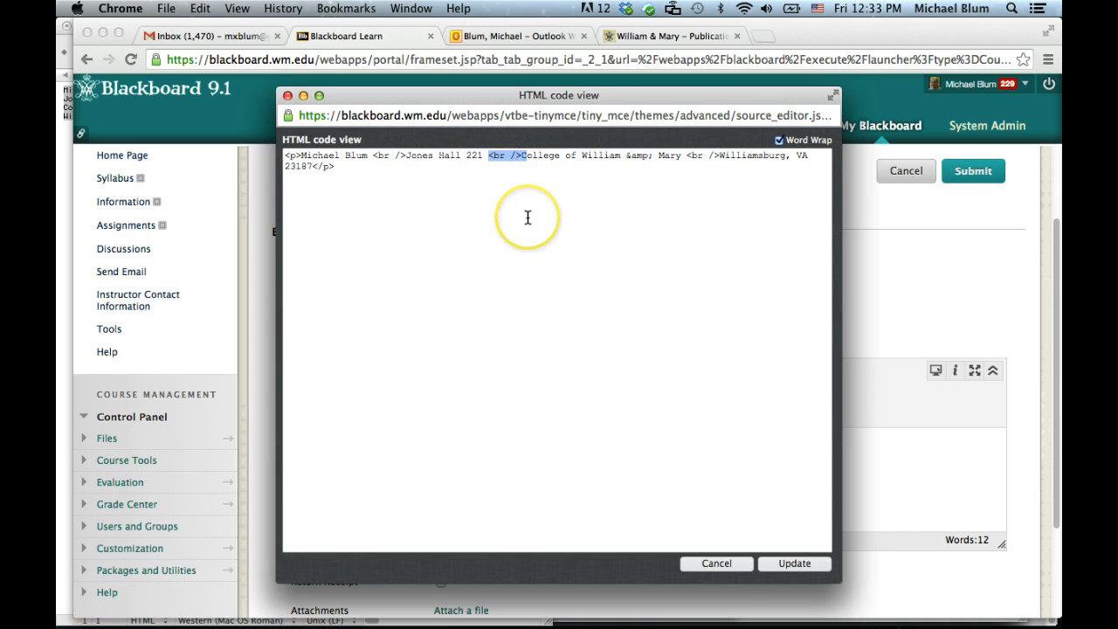
pyautogui.click(791, 562)
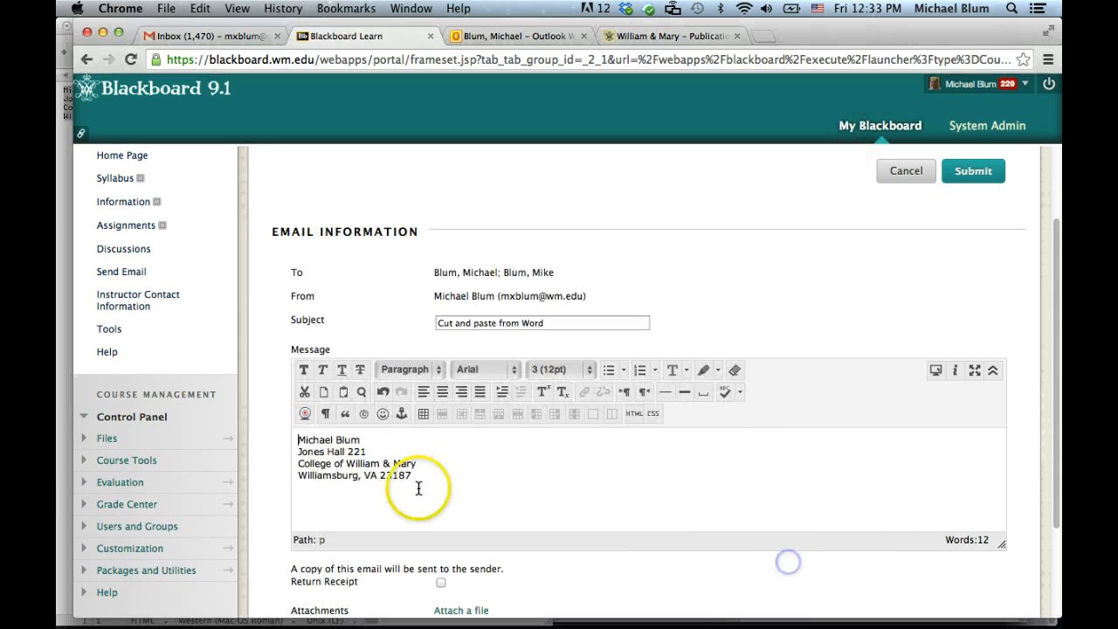
pyautogui.scroll(-3, 608, 466)
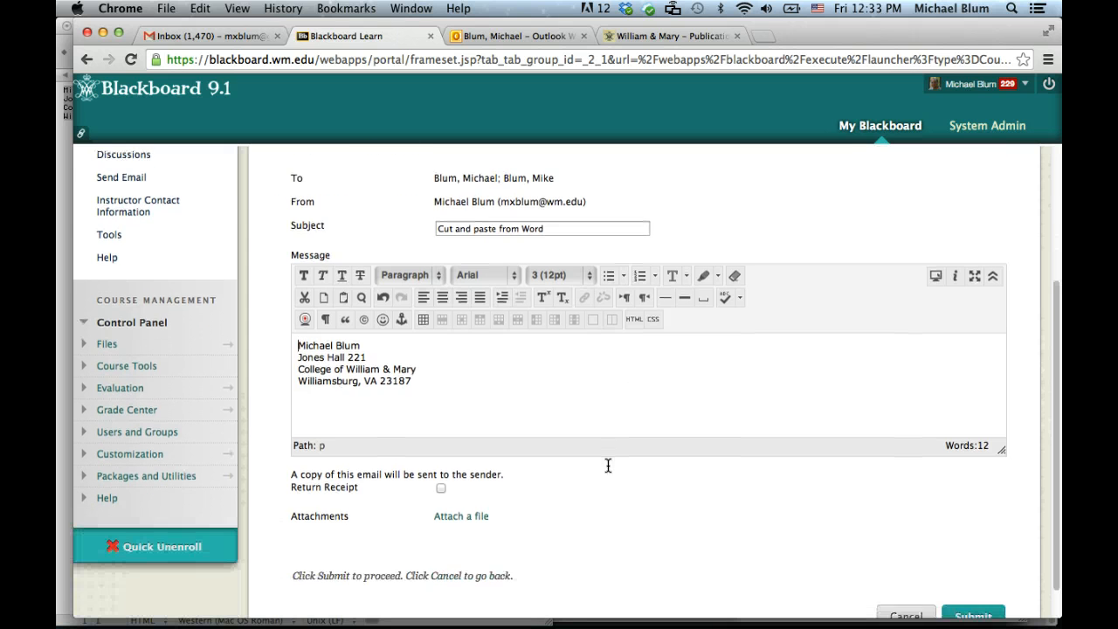
pyautogui.scroll(-1, 608, 466)
pyautogui.click(973, 580)
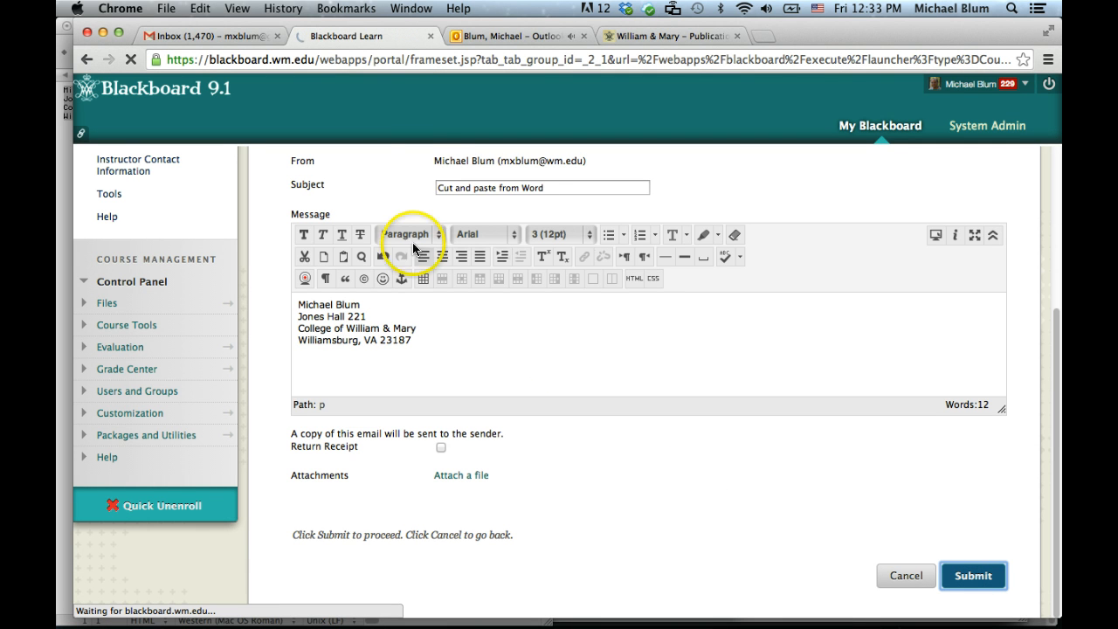
pyautogui.click(493, 38)
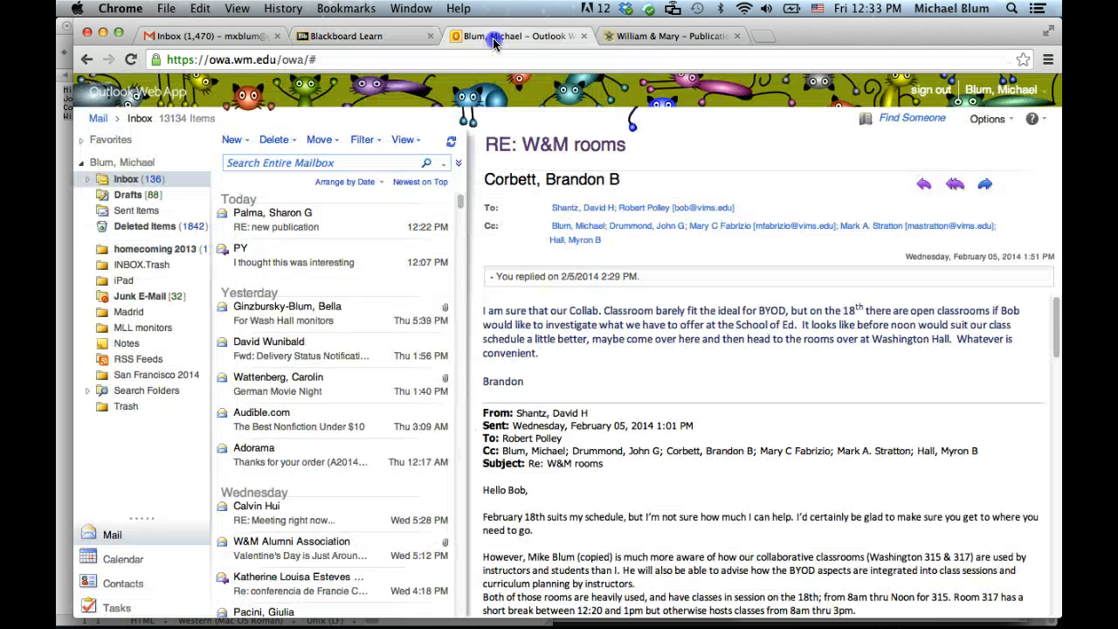
pyautogui.click(273, 218)
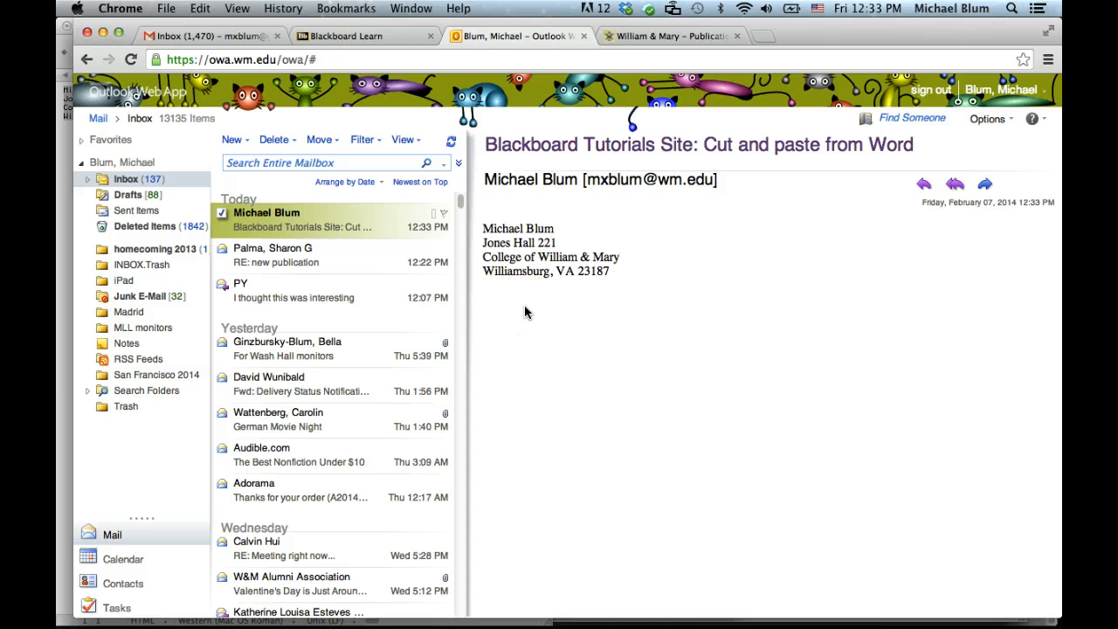
pyautogui.click(340, 39)
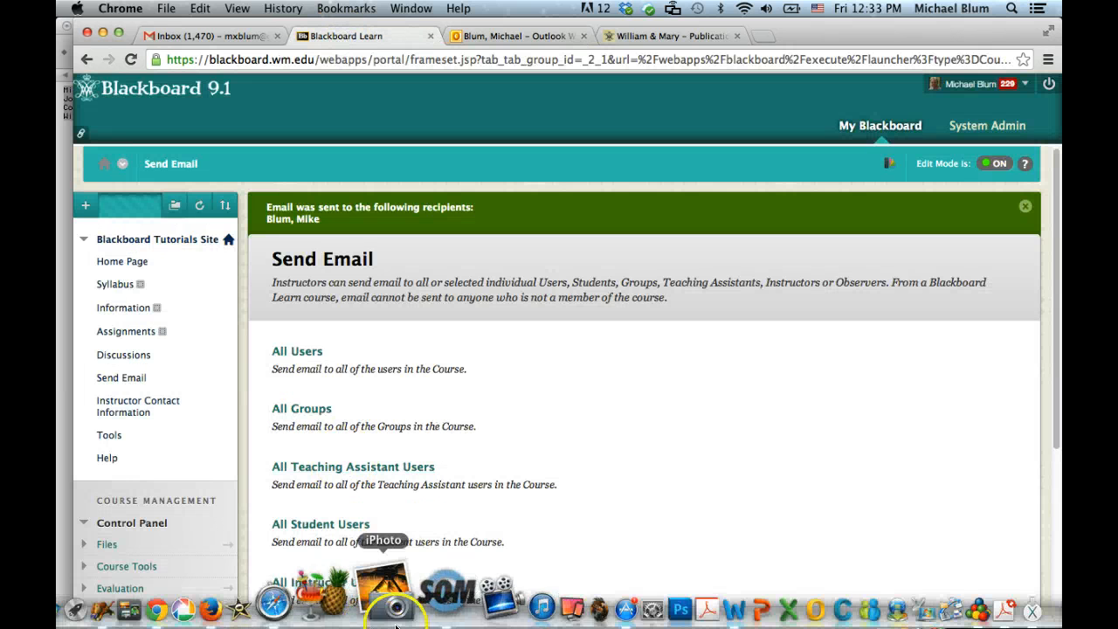
pyautogui.click(656, 589)
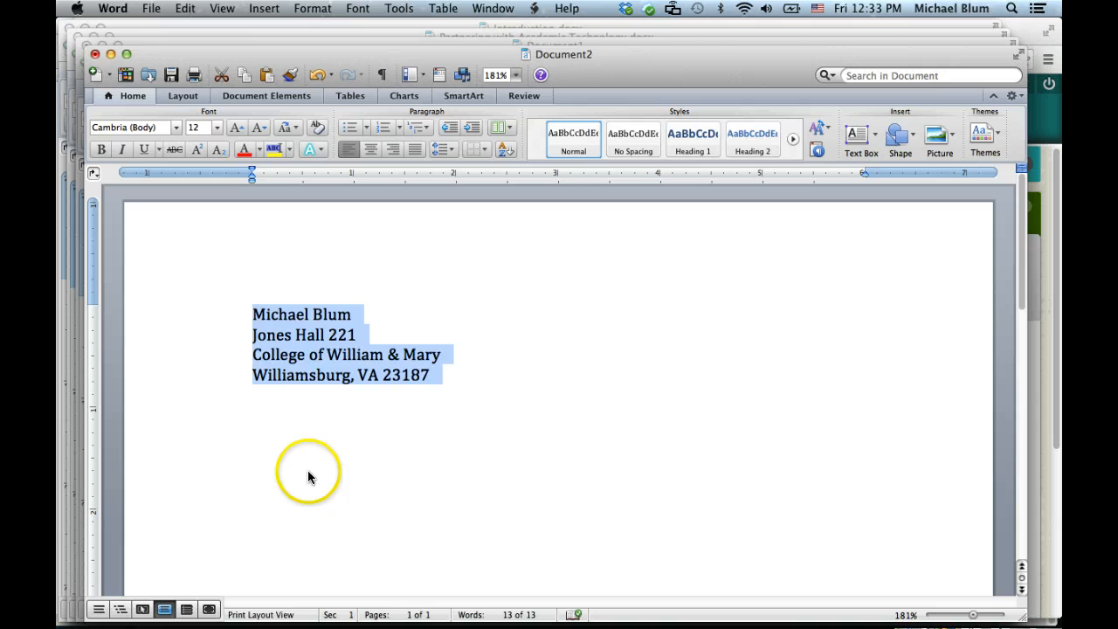
pyautogui.moveTo(311, 622)
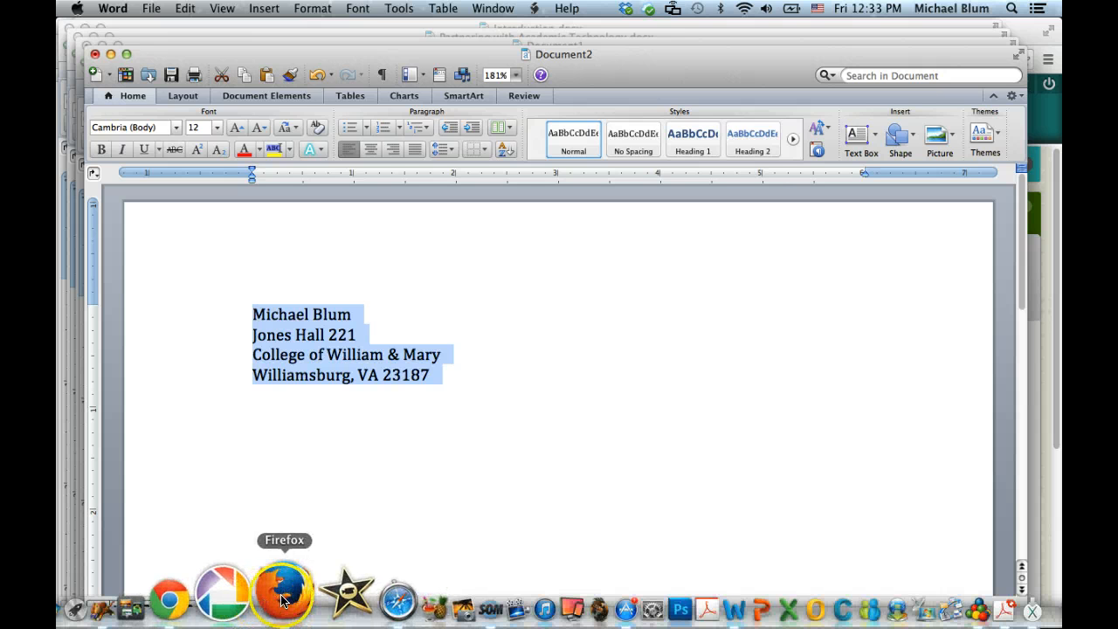
pyautogui.click(229, 596)
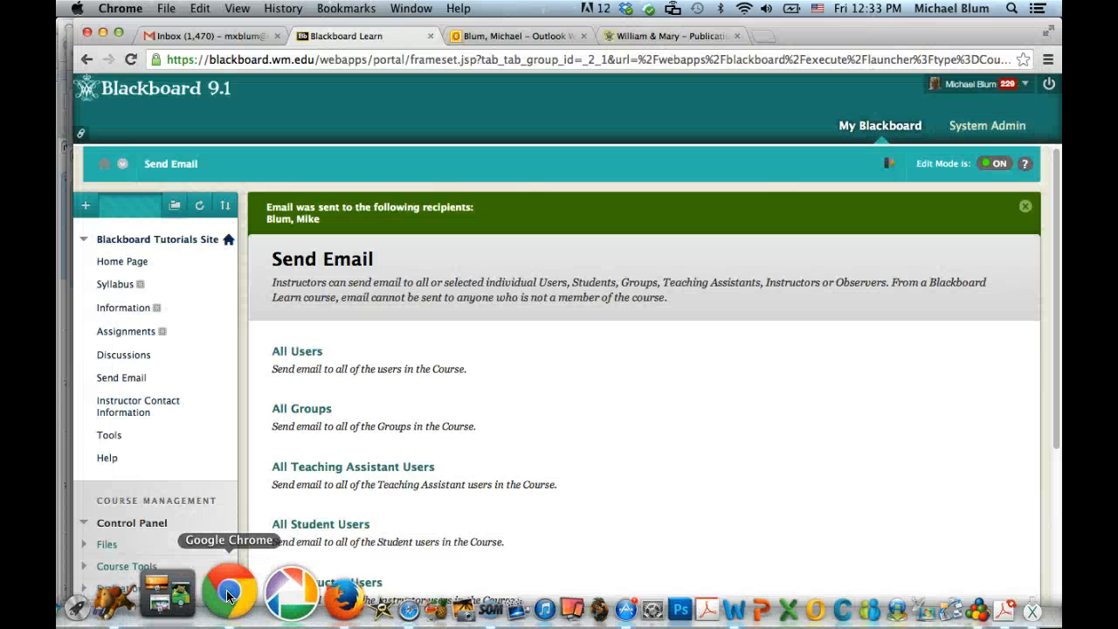
# - Start an email to all course users with the subject 'test 2'
pyautogui.click(302, 359)
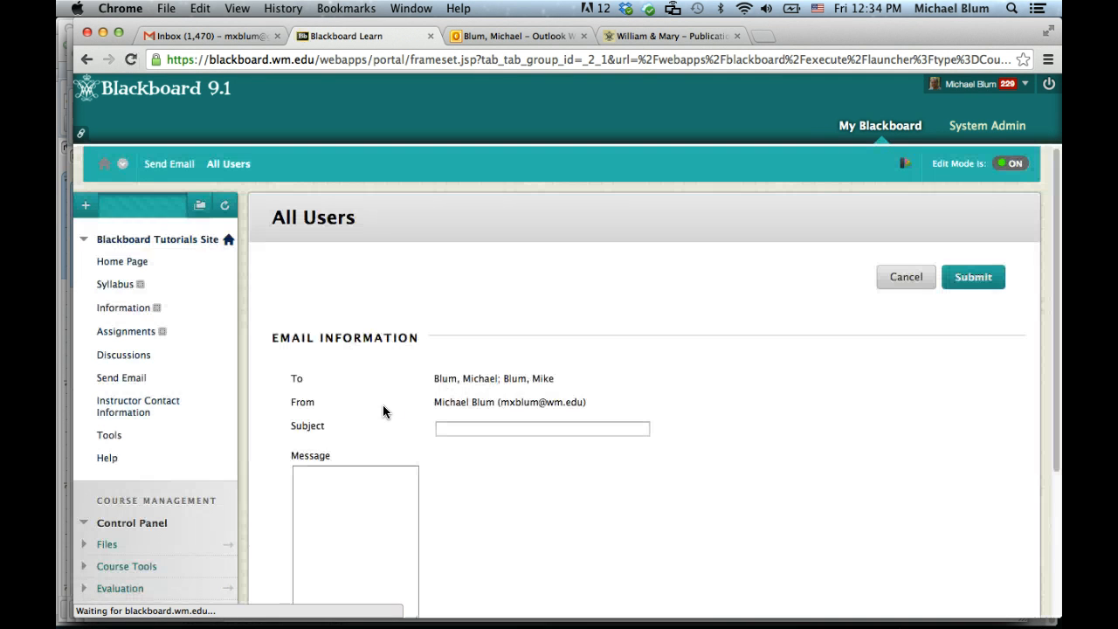
pyautogui.click(441, 428)
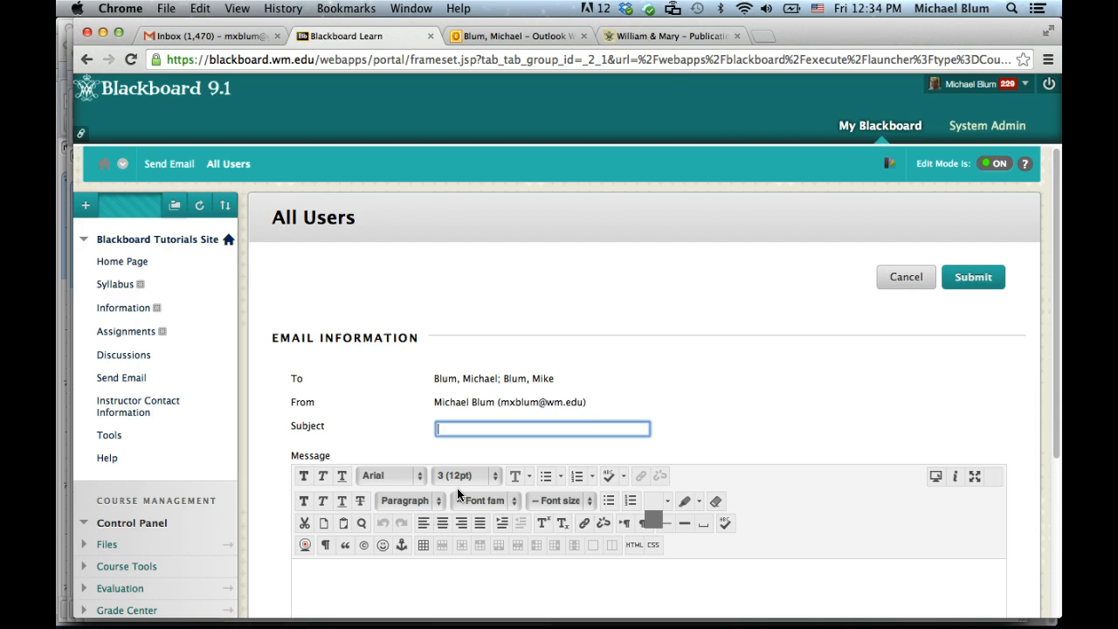
pyautogui.write('test 2')
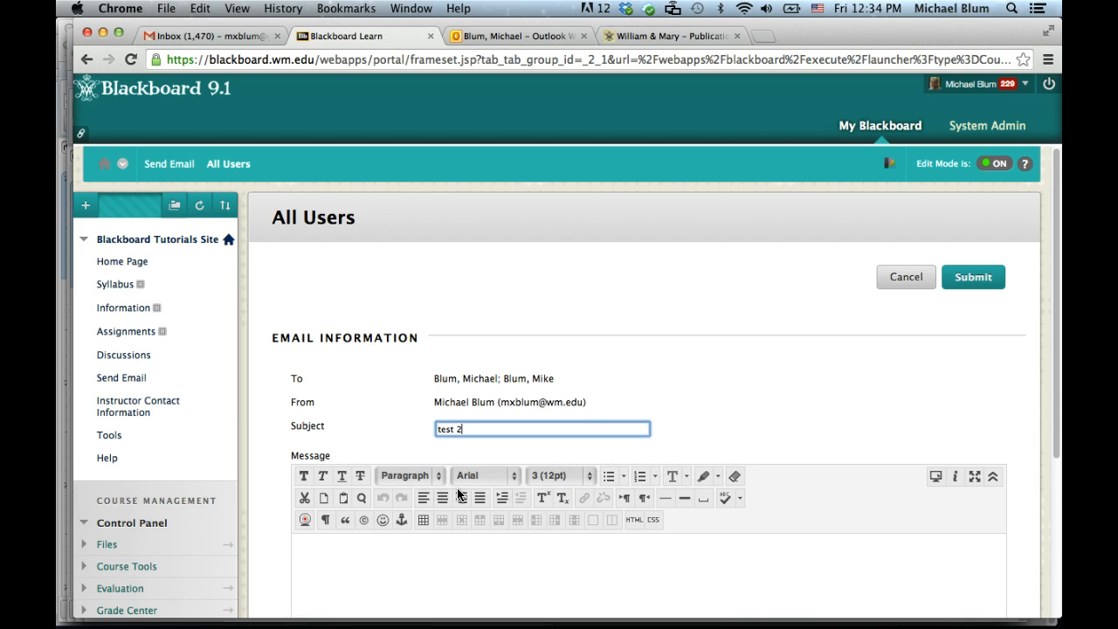
pyautogui.scroll(-1, 457, 487)
# - Paste the four-line address into the message body and submit the email
pyautogui.click(386, 544)
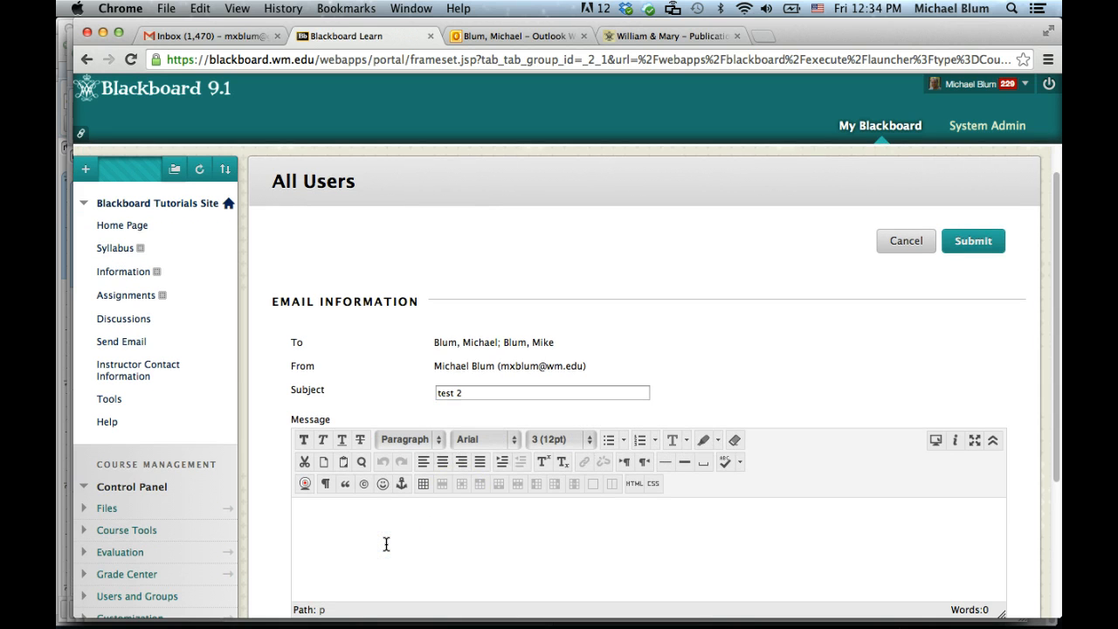
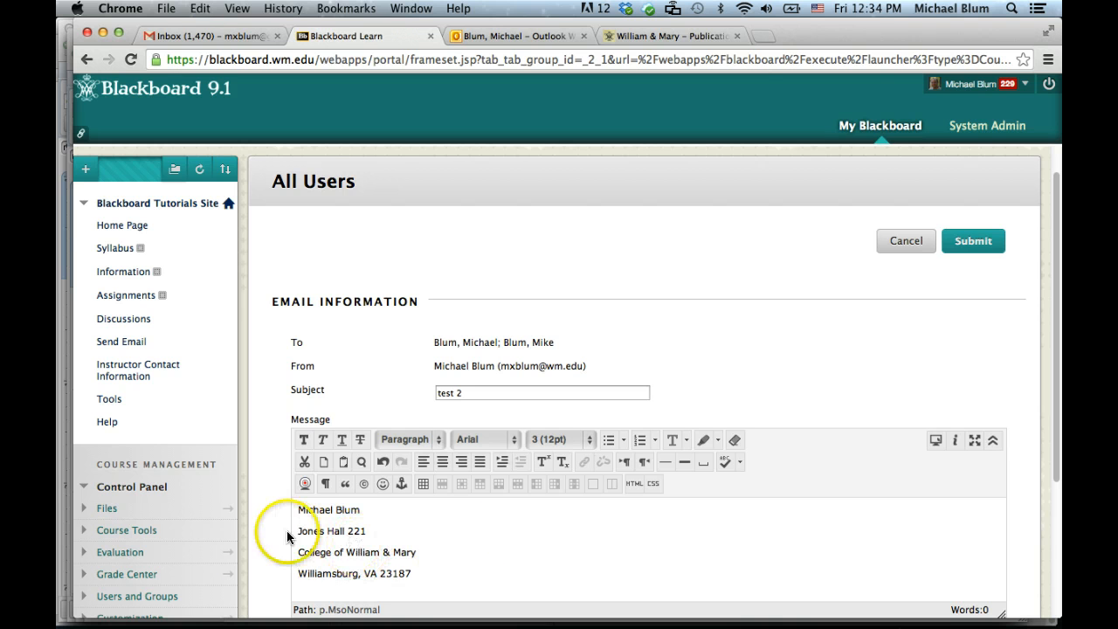
pyautogui.scroll(-2, 804, 512)
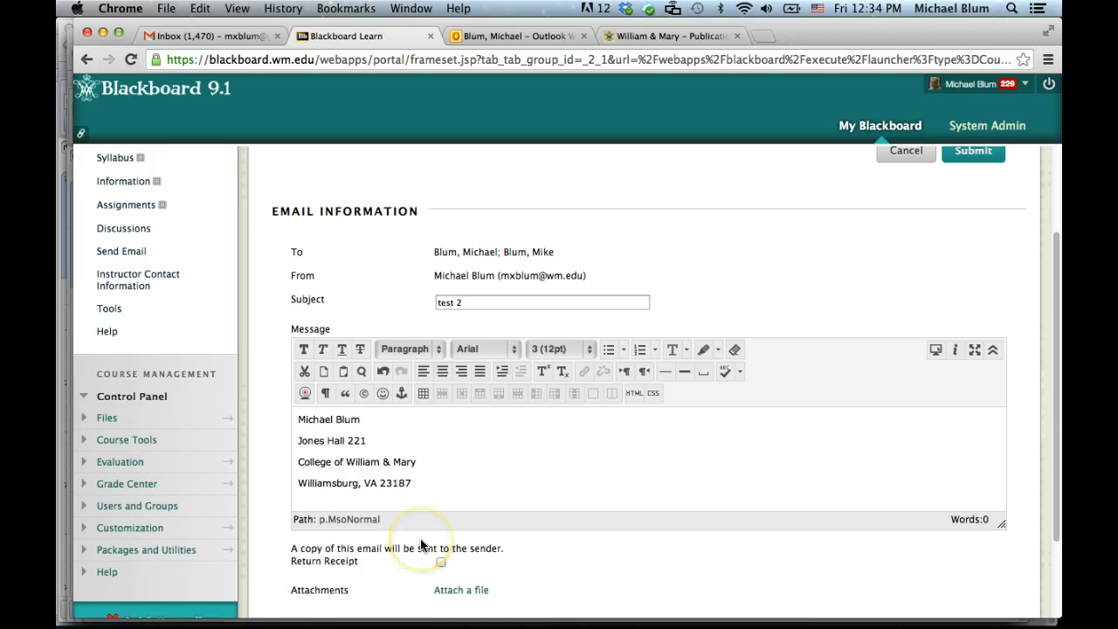
pyautogui.scroll(-3, 421, 545)
pyautogui.click(957, 576)
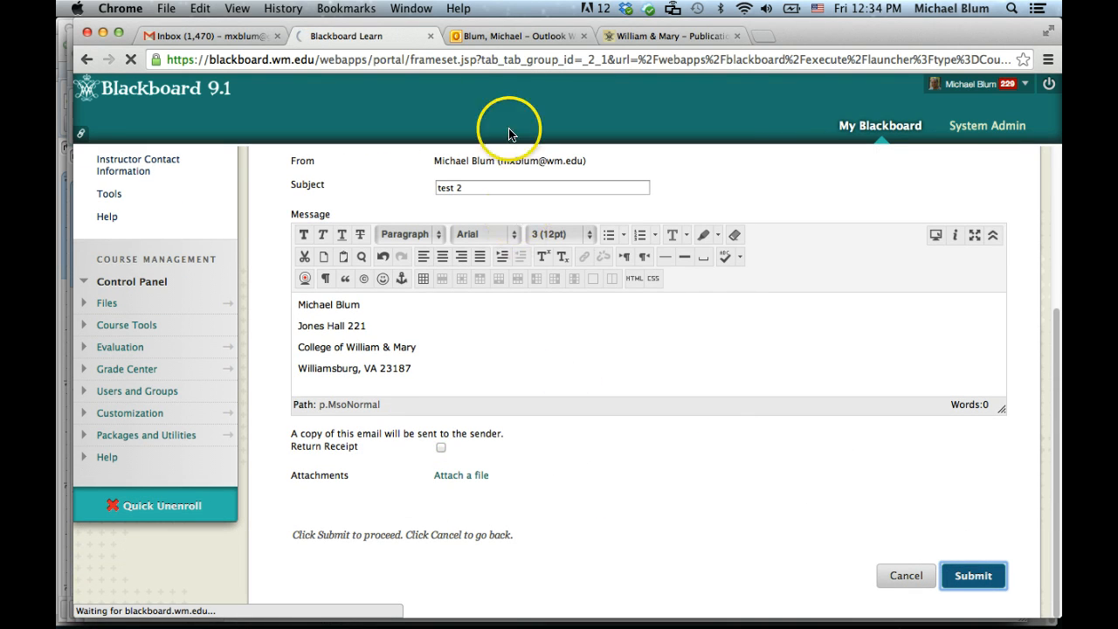
# - Open the Blackboard Tutorials Site 'test 2' email in the Outlook inbox
pyautogui.click(507, 36)
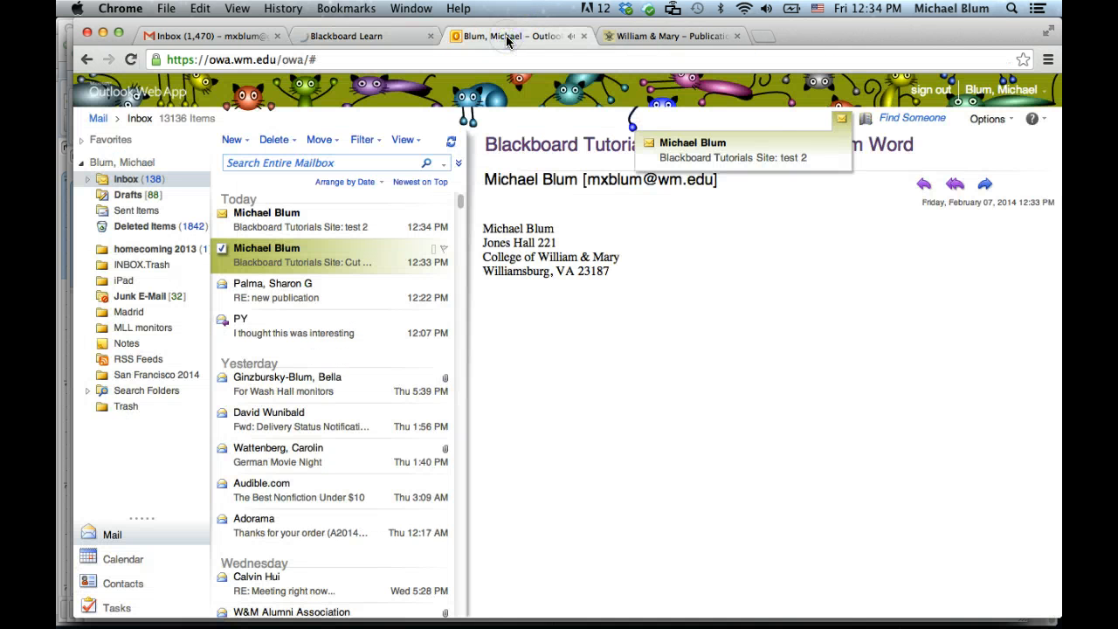
pyautogui.click(273, 222)
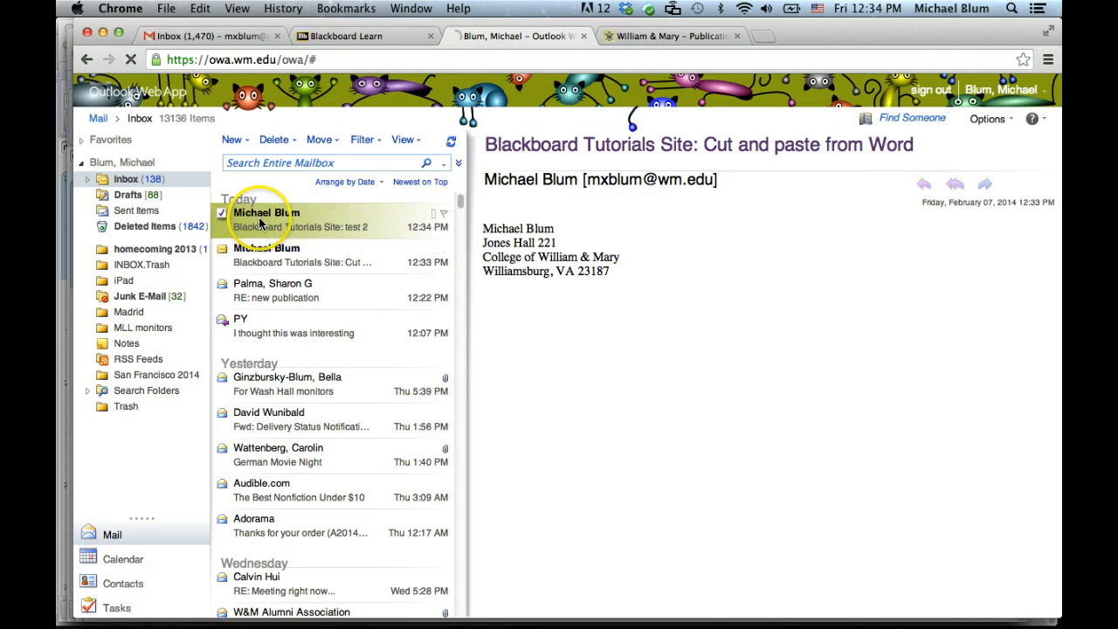